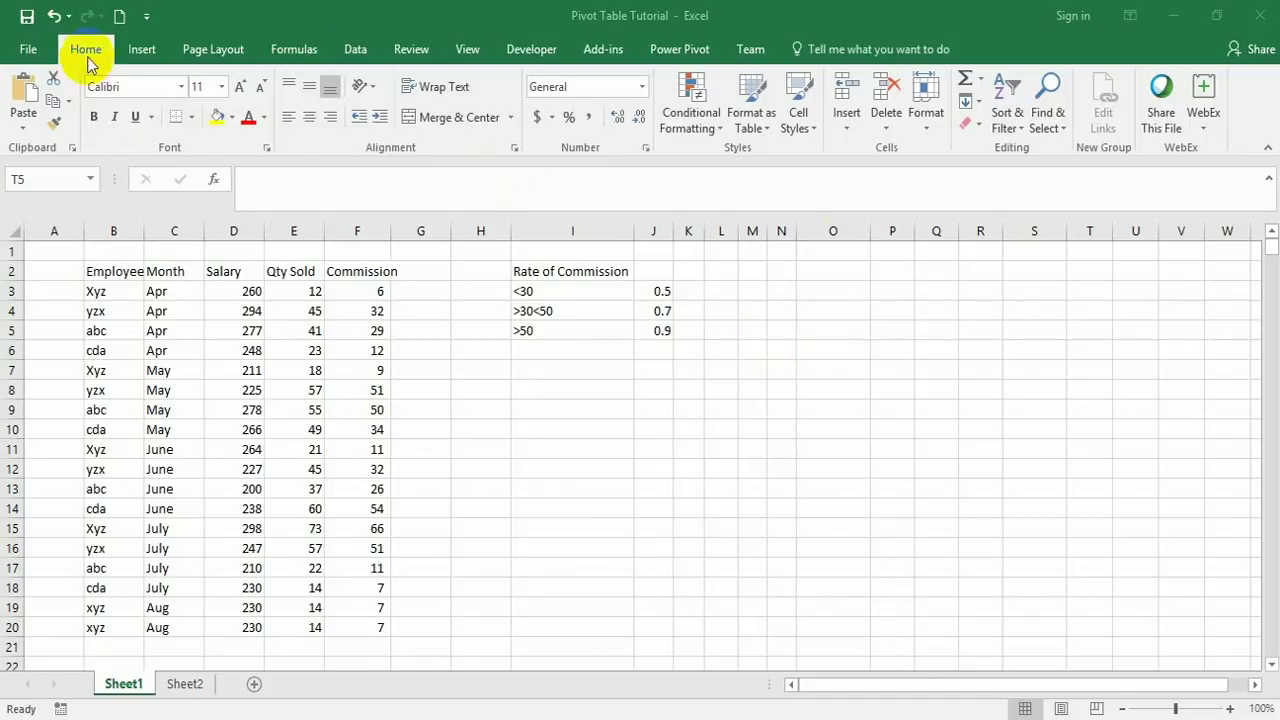
- Look over the Page Layout commands, then go back to the Home tab
{"action": "left_click", "coordinate": [208, 49]}
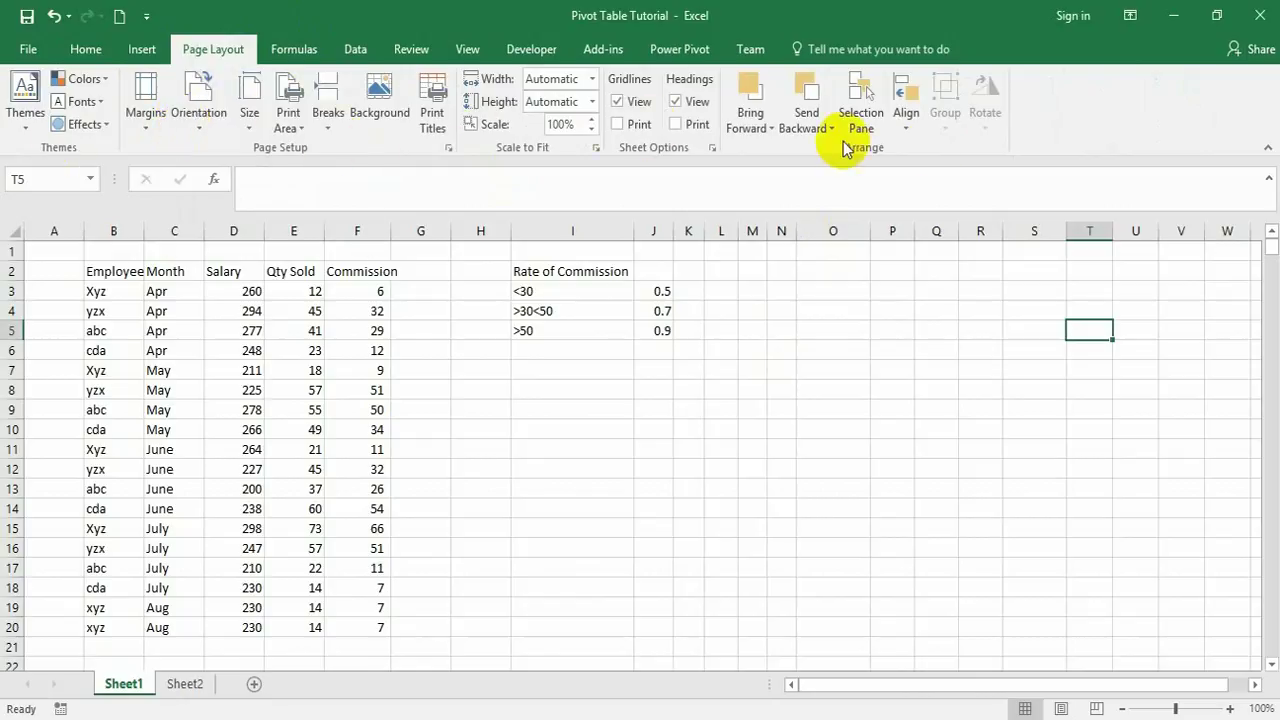
{"action": "left_click", "coordinate": [85, 52]}
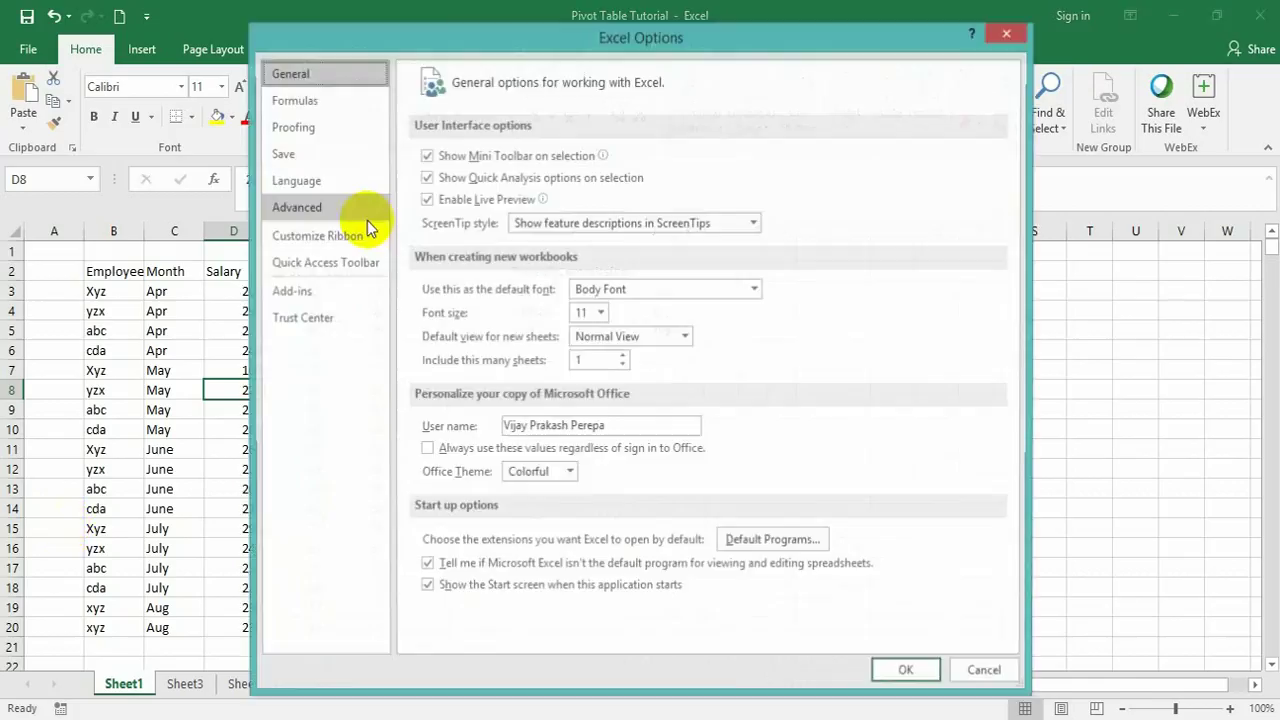
- From All Commands, add Camera to the custom New Group under Home and save the ribbon changes
{"action": "left_click", "coordinate": [345, 236]}
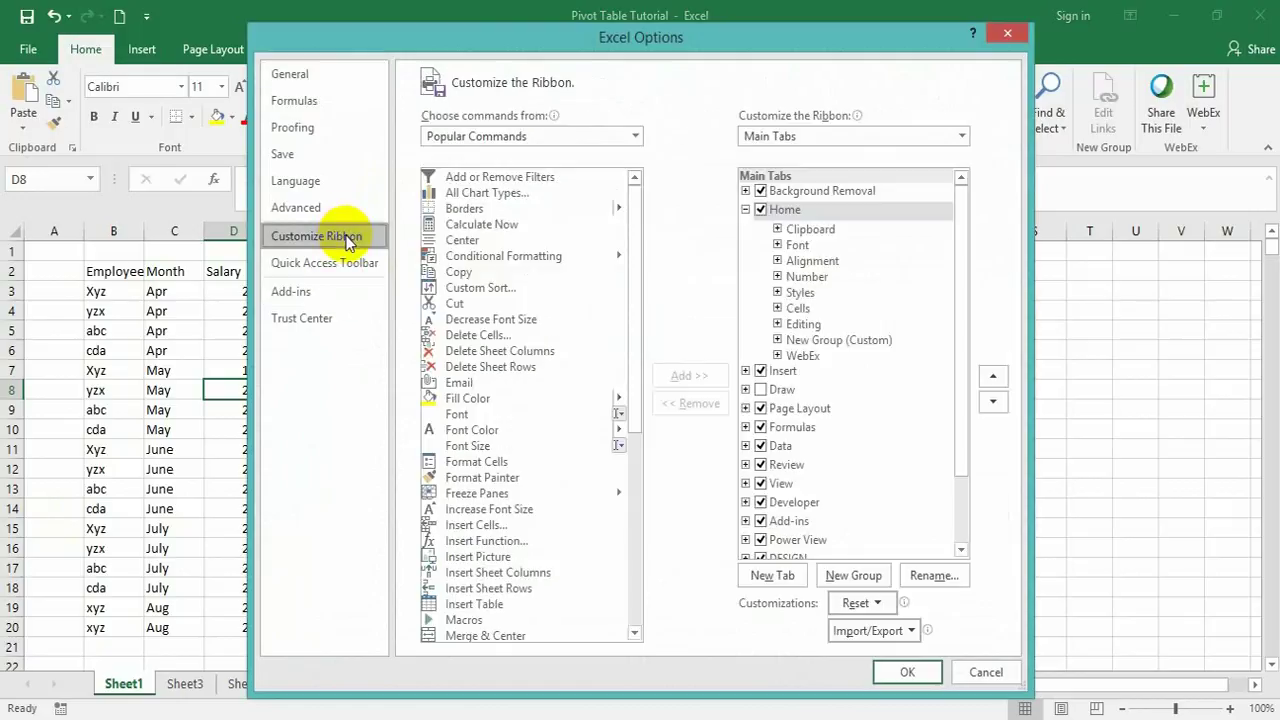
{"action": "left_click", "coordinate": [549, 137]}
{"action": "left_click", "coordinate": [499, 196]}
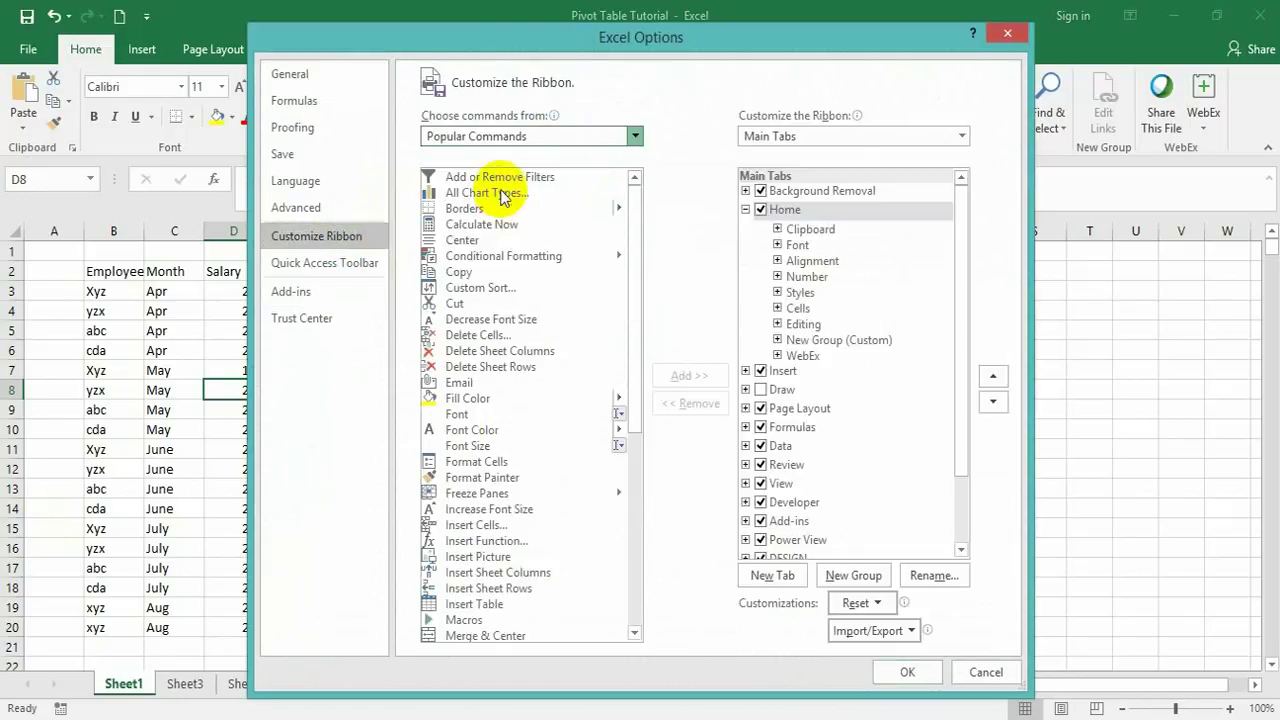
{"action": "left_click", "coordinate": [462, 446]}
{"action": "scroll", "coordinate": [462, 446], "scroll_direction": "down", "scroll_amount": 20}
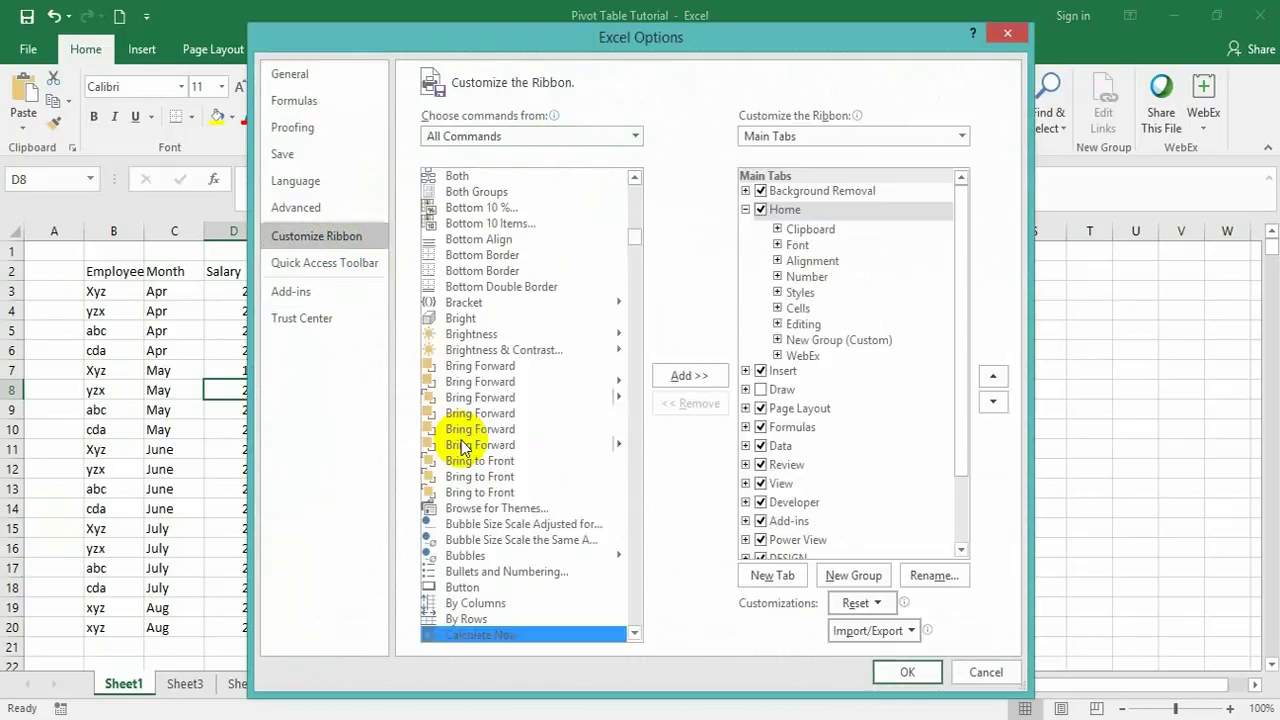
{"action": "left_click", "coordinate": [470, 540]}
{"action": "scroll", "coordinate": [510, 568], "scroll_direction": "down", "scroll_amount": 1}
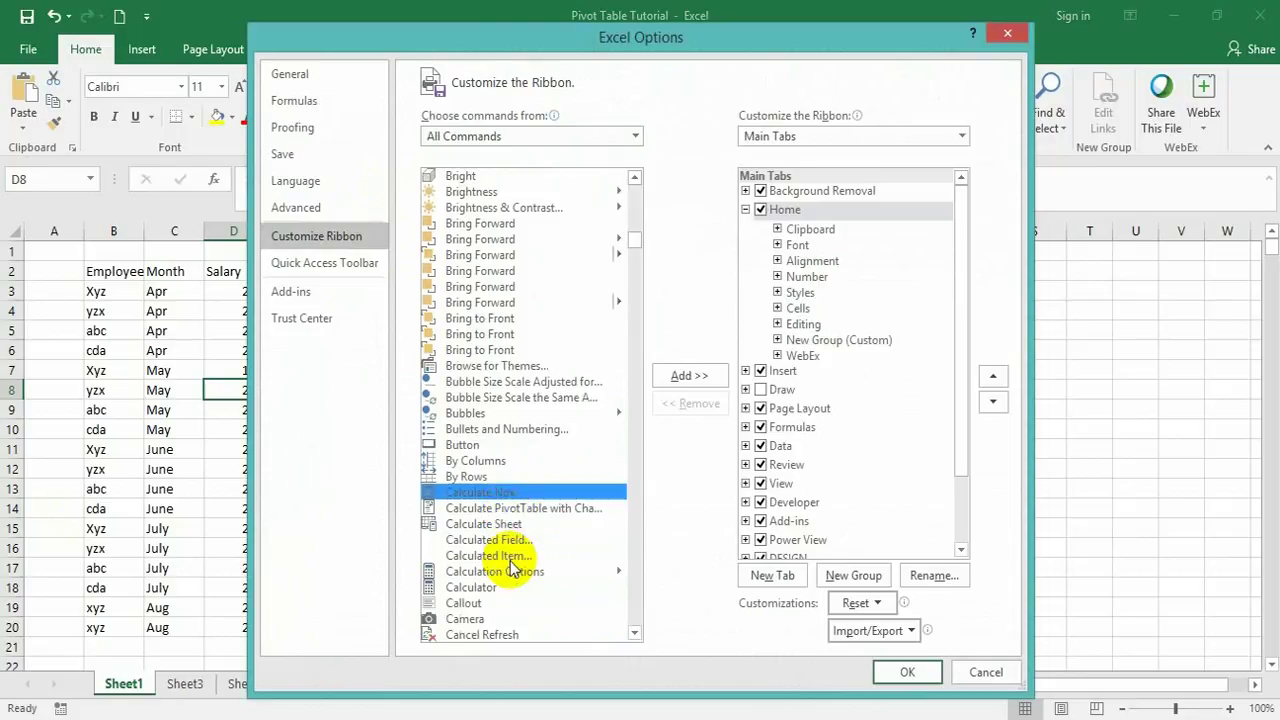
{"action": "left_click", "coordinate": [482, 619]}
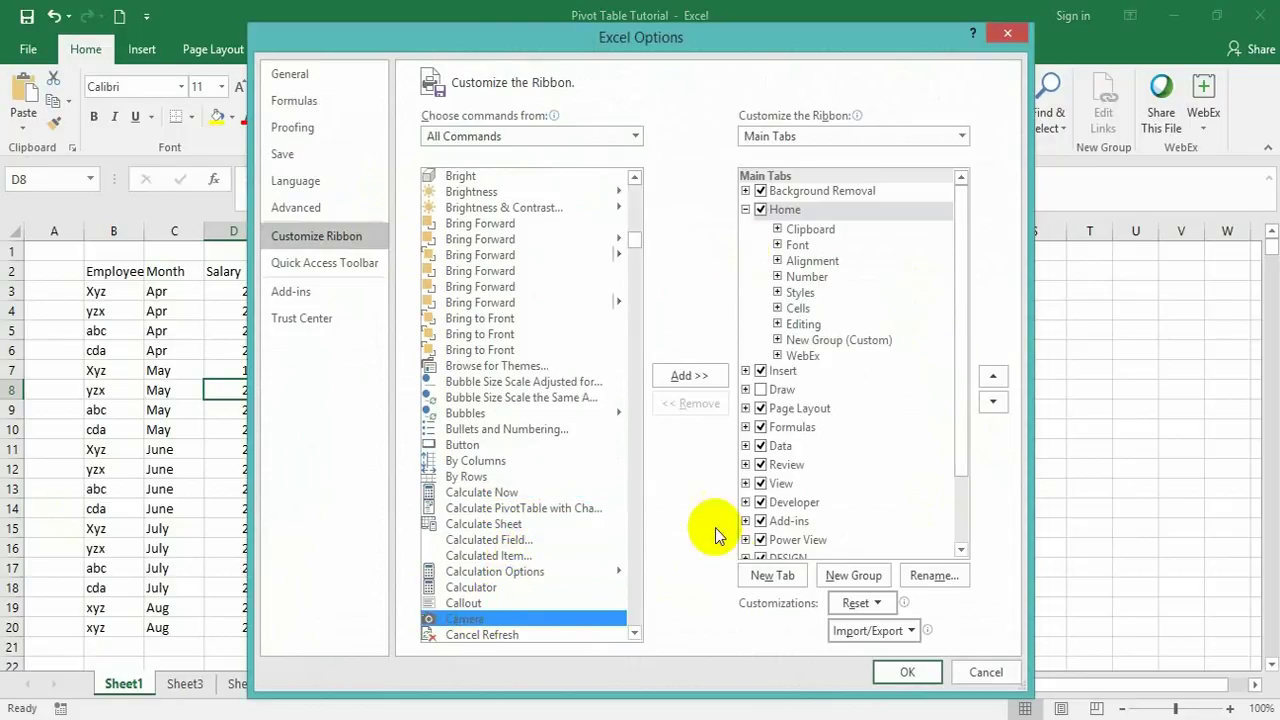
{"action": "left_click", "coordinate": [838, 341]}
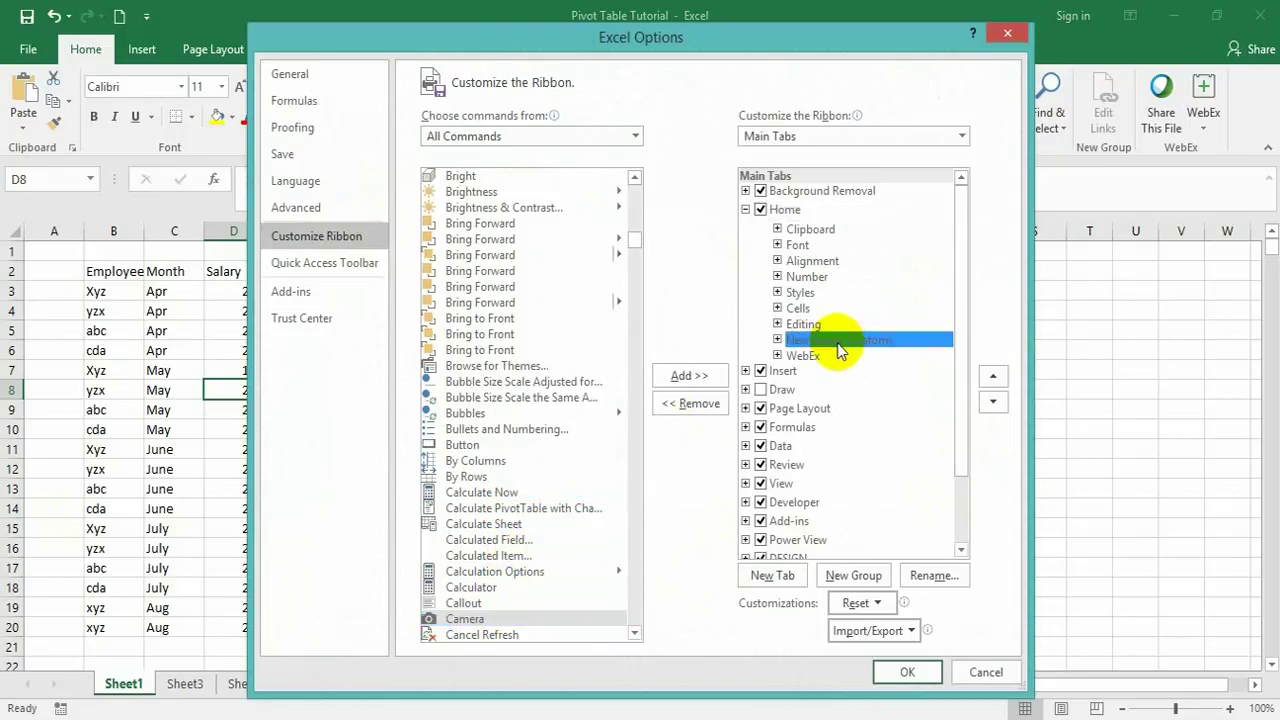
{"action": "left_click", "coordinate": [710, 380]}
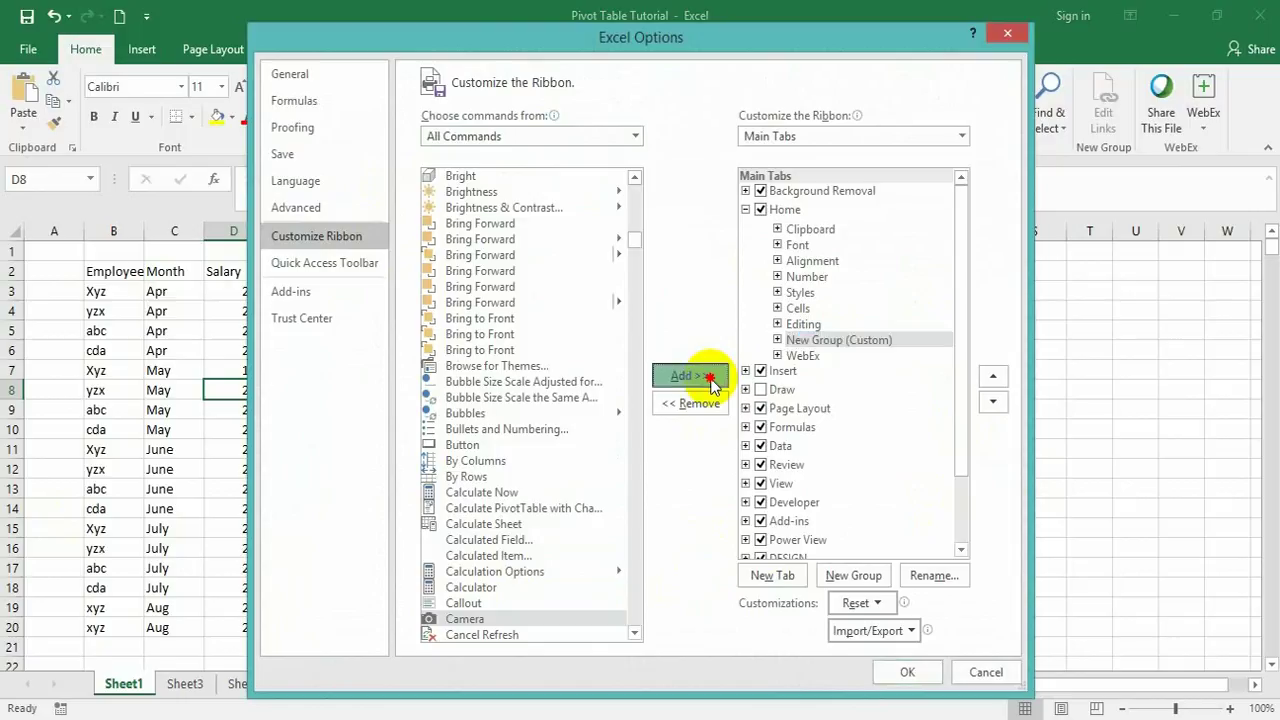
{"action": "left_click", "coordinate": [907, 672]}
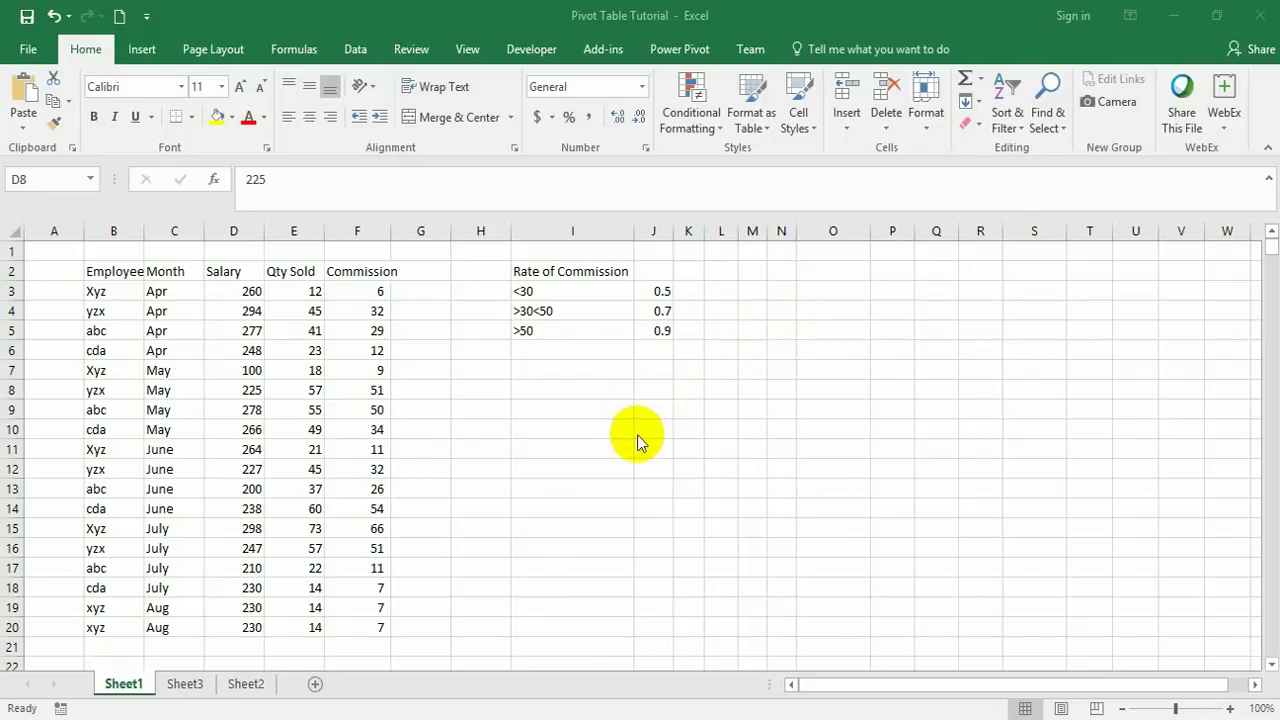
- Select the employee table B2:F8 and open the Column Chart types on the Insert tab
{"action": "left_click", "coordinate": [93, 268]}
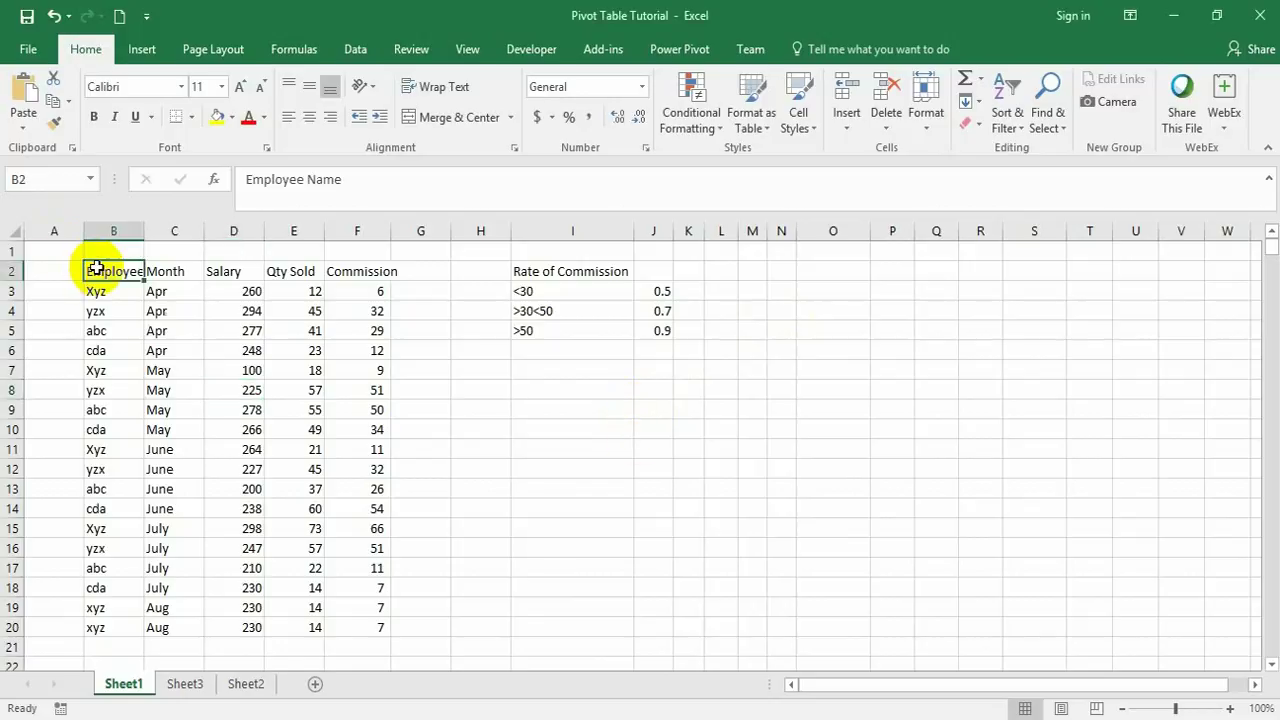
{"action": "key", "text": "ctrl+shift+Right"}
{"action": "key", "text": "ctrl+shift+Down"}
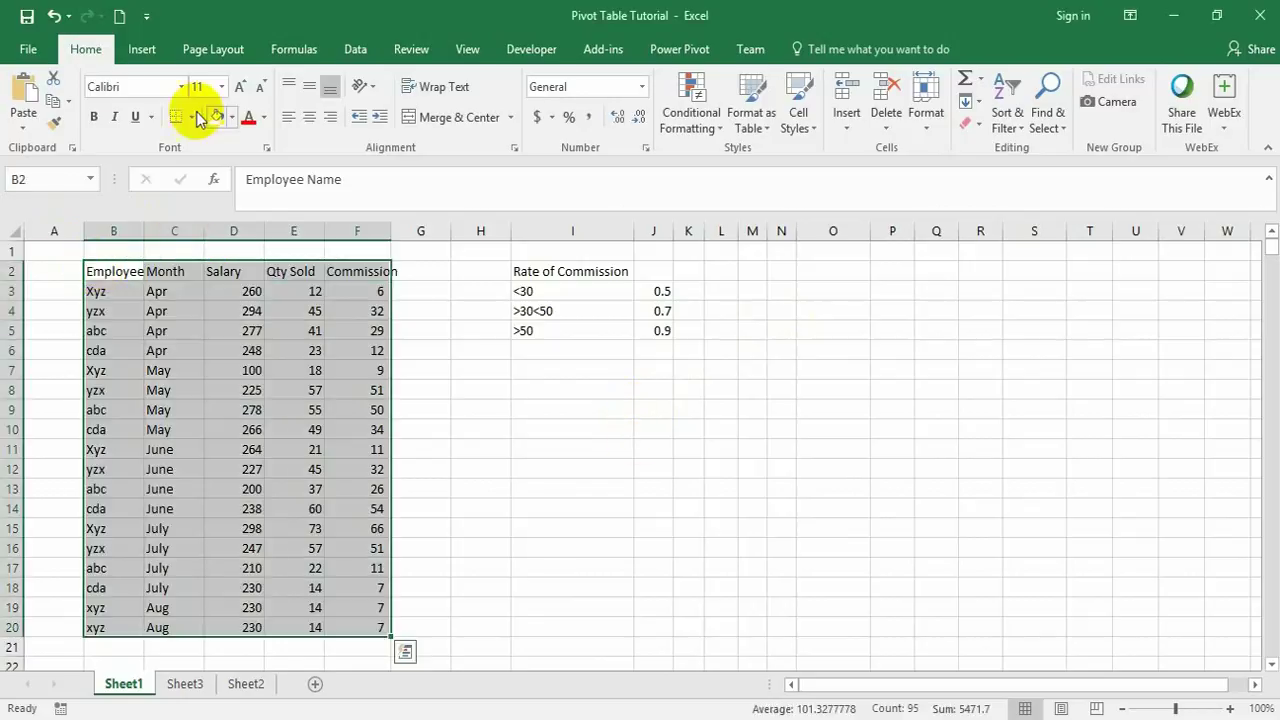
{"action": "left_click", "coordinate": [130, 45]}
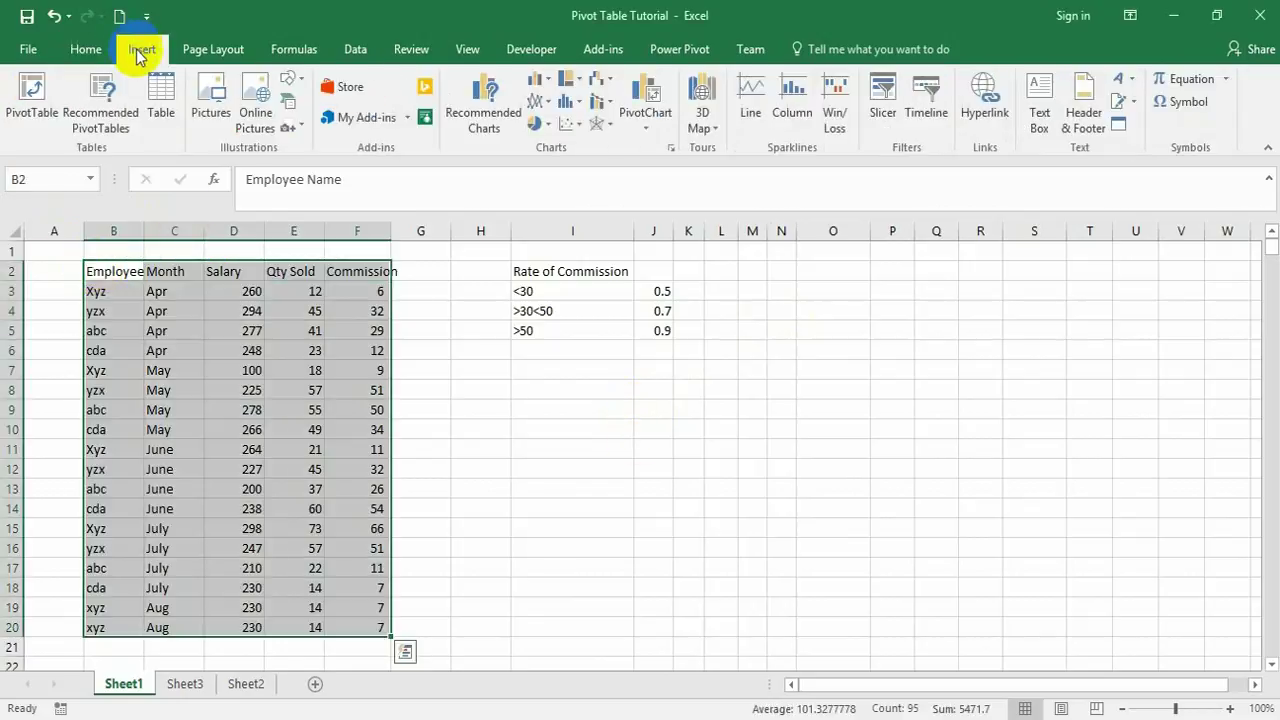
{"action": "left_click", "coordinate": [548, 86]}
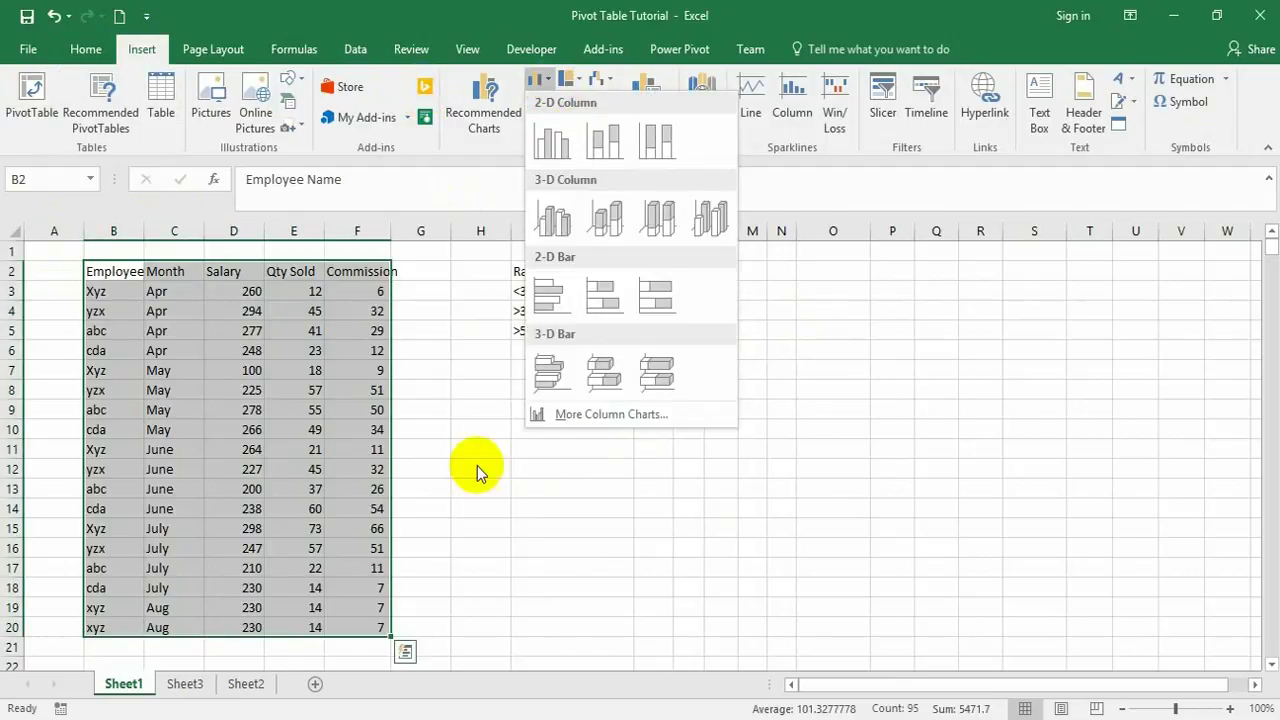
{"action": "left_click", "coordinate": [428, 592]}
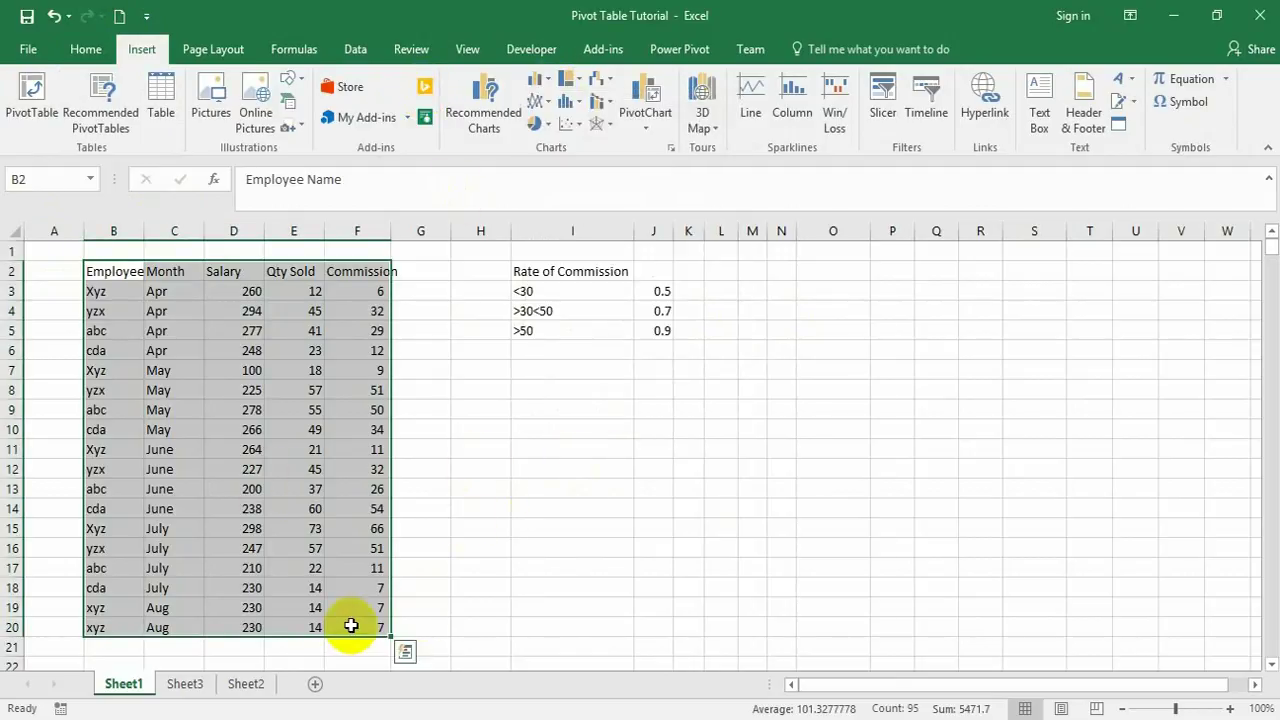
{"action": "key", "text": "shift+Up"}
{"action": "key", "text": "shift+Up"}
{"action": "key", "text": "shift+Up"}
{"action": "key", "text": "shift+Up"}
{"action": "key", "text": "shift+Up"}
{"action": "key", "text": "shift+Up"}
{"action": "key", "text": "shift+Up"}
{"action": "key", "text": "shift+Up"}
{"action": "key", "text": "shift+Up"}
{"action": "key", "text": "shift+Up"}
{"action": "key", "text": "shift+Up"}
{"action": "key", "text": "shift+Up"}
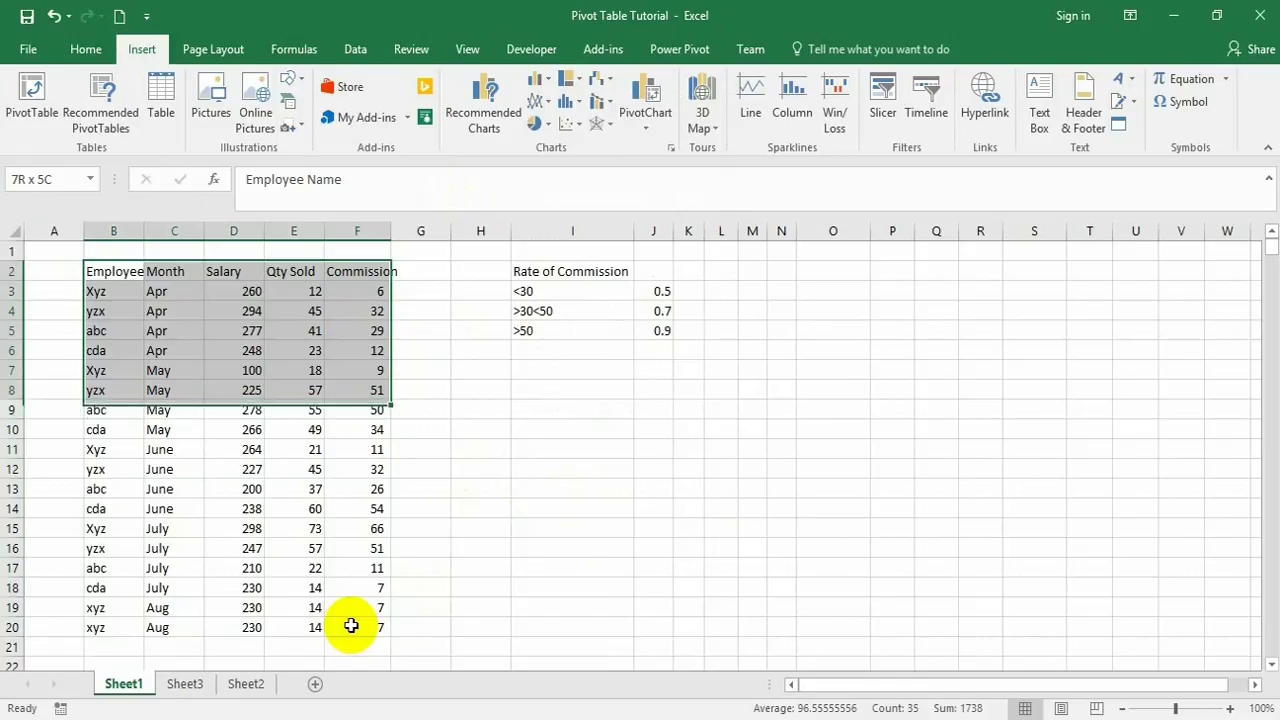
{"action": "left_click", "coordinate": [541, 80]}
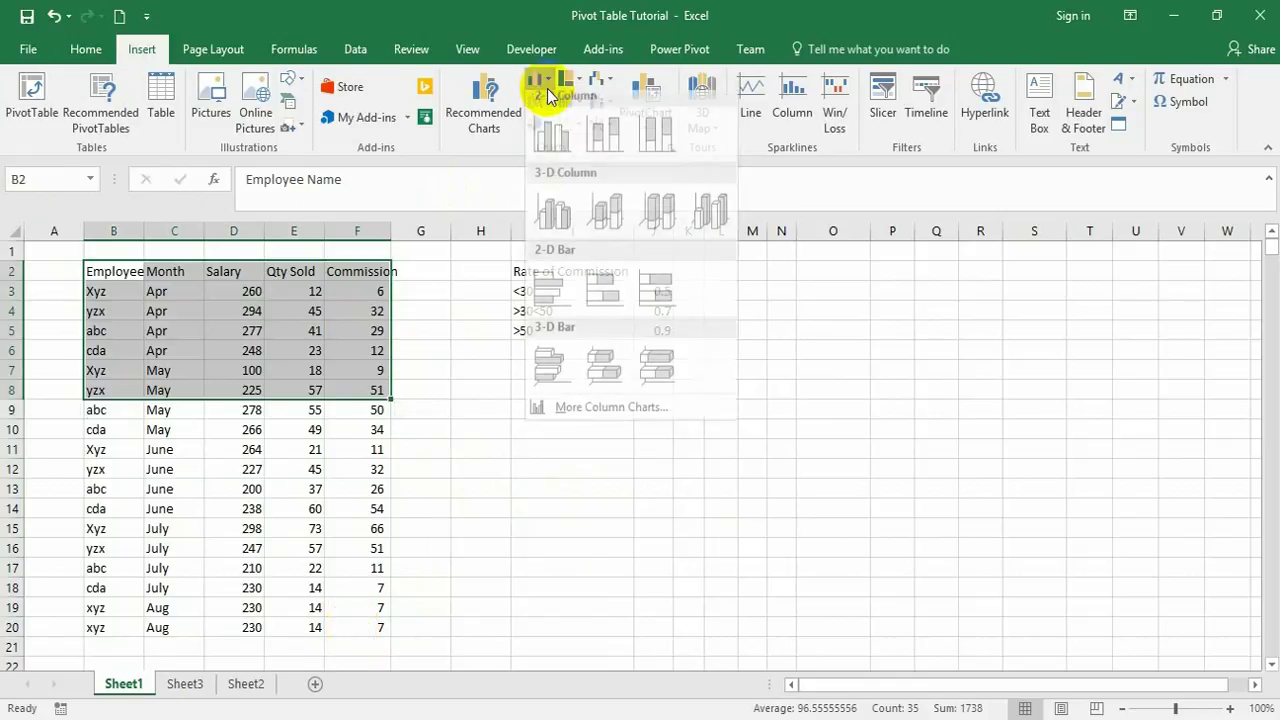
- Insert the stacked column chart, then move it from Sheet1 onto Sheet3
{"action": "left_click", "coordinate": [603, 141]}
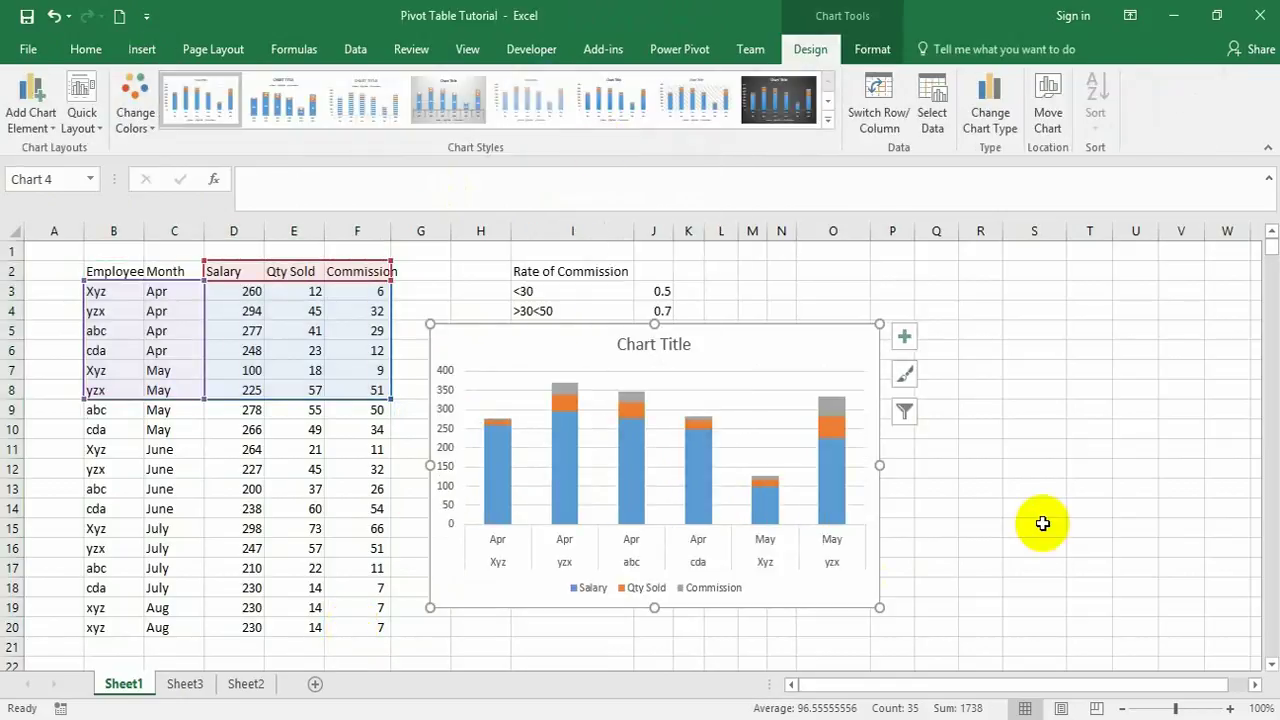
{"action": "key", "text": "Delete"}
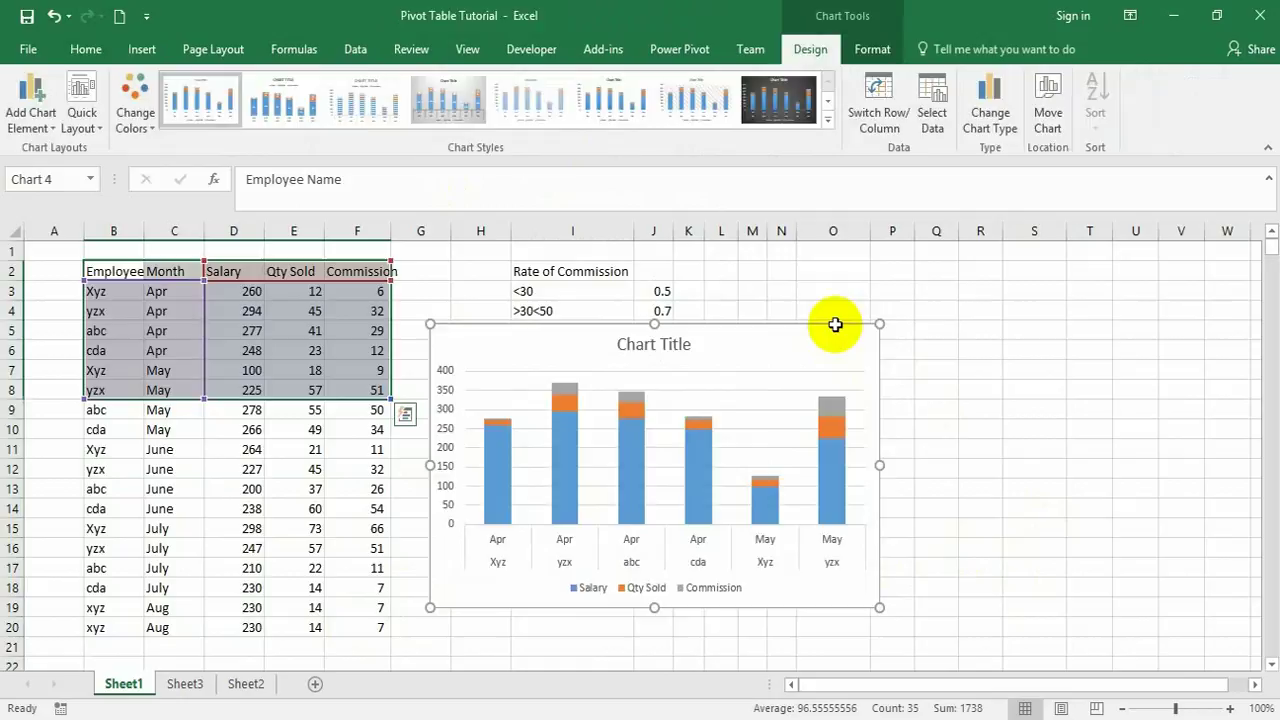
{"action": "left_click", "coordinate": [185, 684]}
{"action": "key", "text": "ctrl+v"}
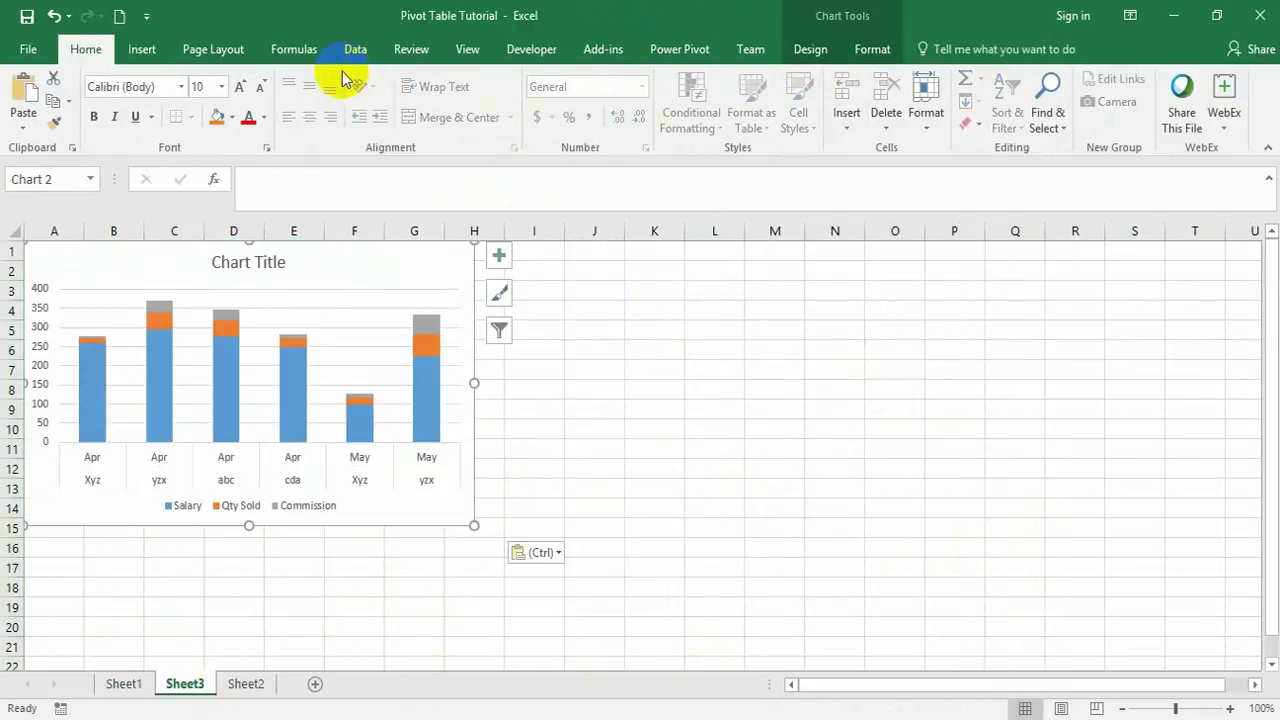
- Turn off Sheet3's gridlines from the View tab
{"action": "left_click", "coordinate": [467, 49]}
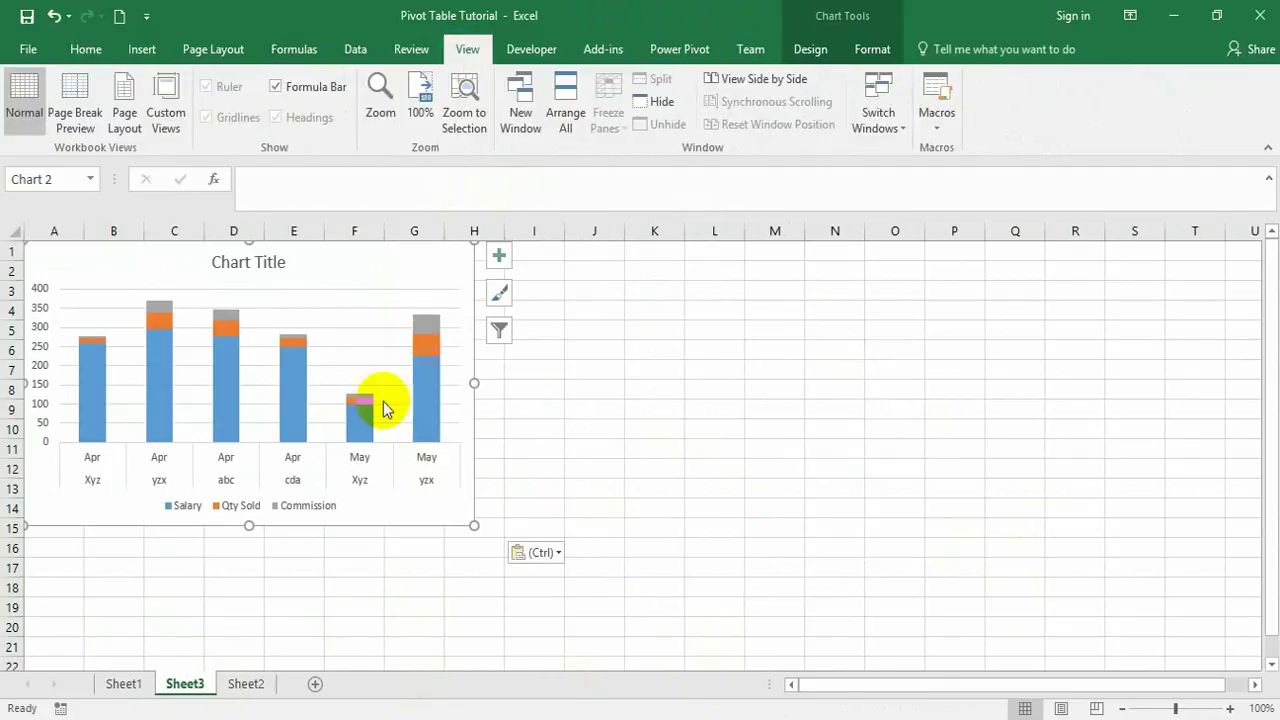
{"action": "left_click", "coordinate": [550, 410]}
{"action": "left_click", "coordinate": [207, 117]}
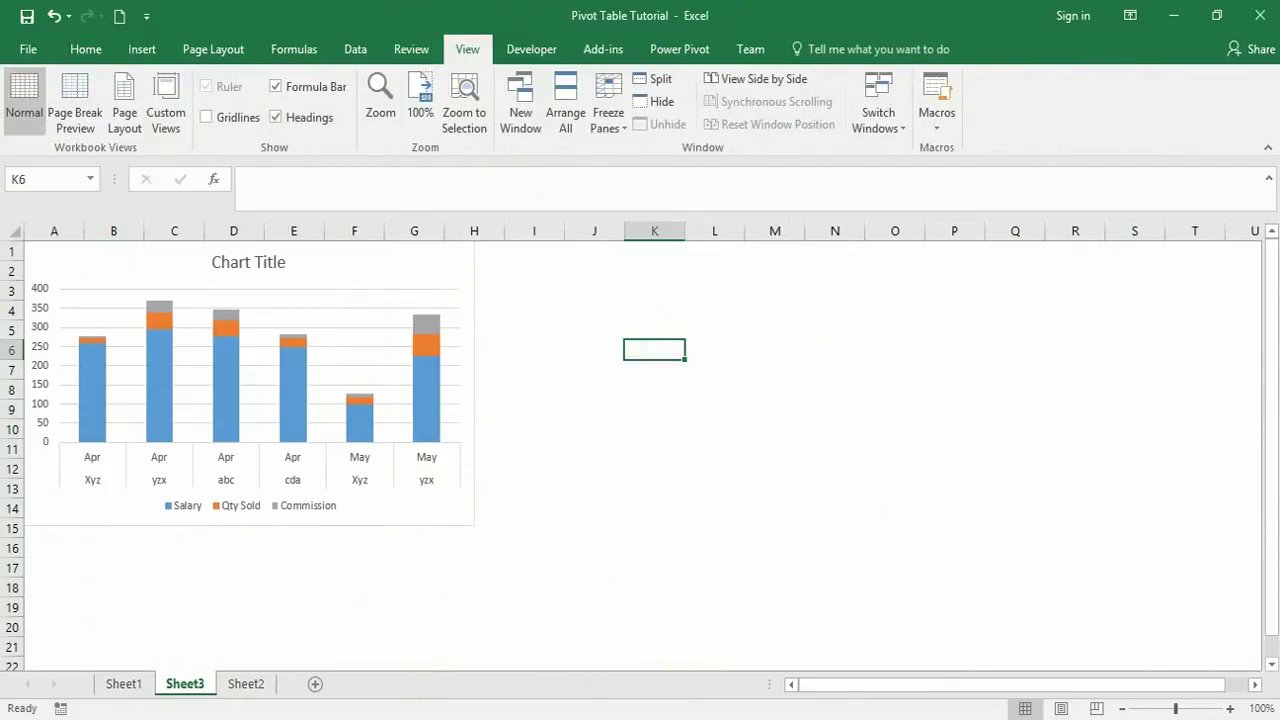
- On Sheet3, select the range A1:H15 that covers the chart
{"action": "left_click", "coordinate": [123, 684]}
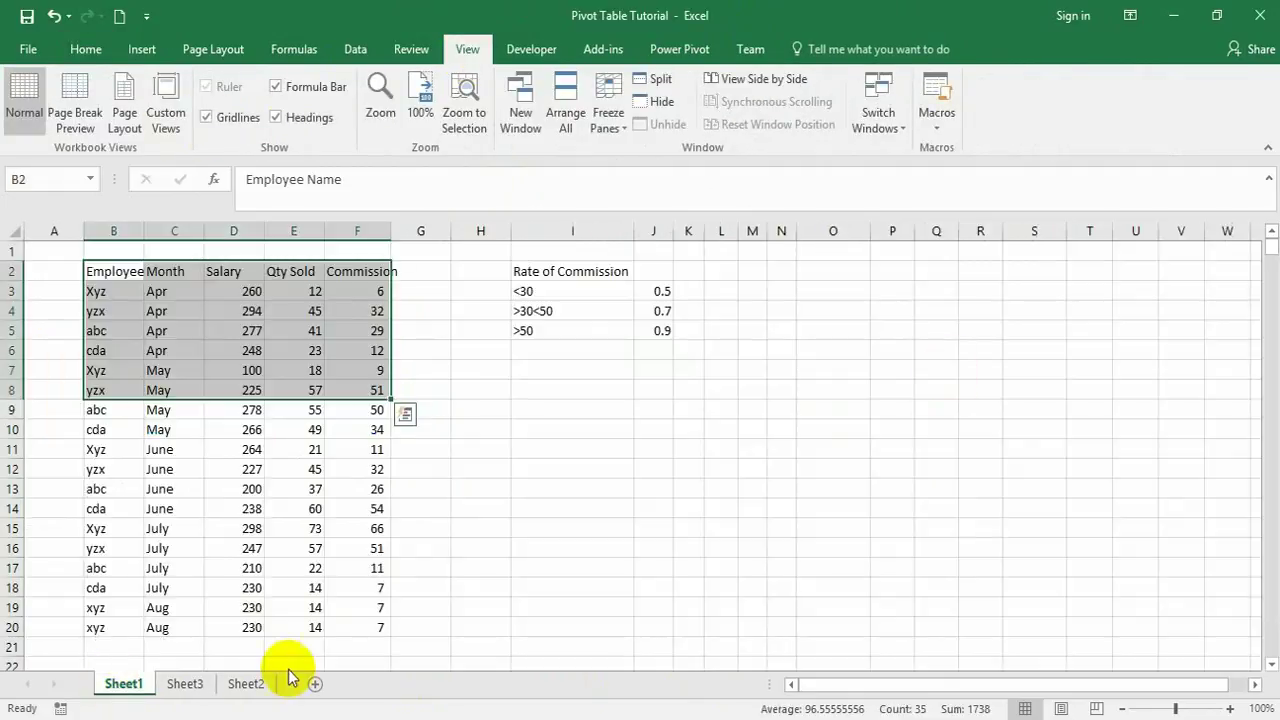
{"action": "left_click", "coordinate": [180, 684]}
{"action": "left_click", "coordinate": [462, 545]}
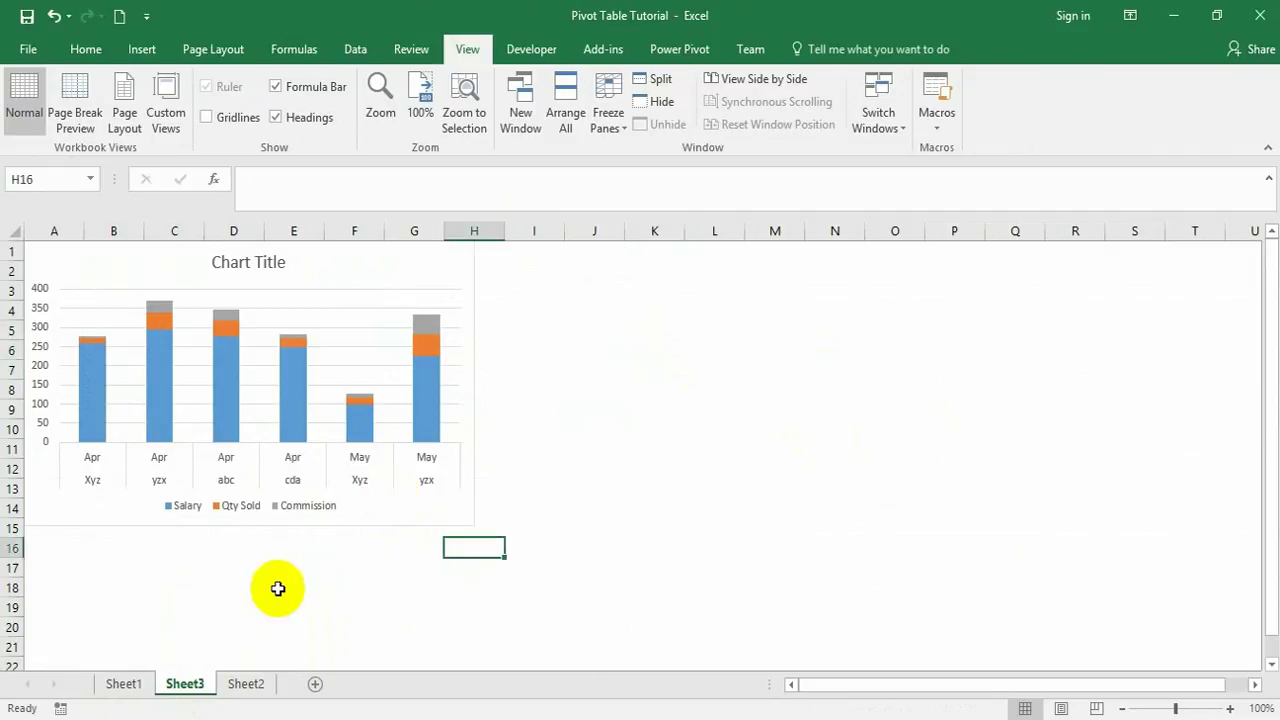
{"action": "key", "text": "Up"}
{"action": "key", "text": "shift+Left"}
{"action": "key", "text": "shift+Left"}
{"action": "key", "text": "shift+Left"}
{"action": "key", "text": "shift+Left"}
{"action": "key", "text": "shift+Left"}
{"action": "key", "text": "shift+Left"}
{"action": "key", "text": "shift+Left"}
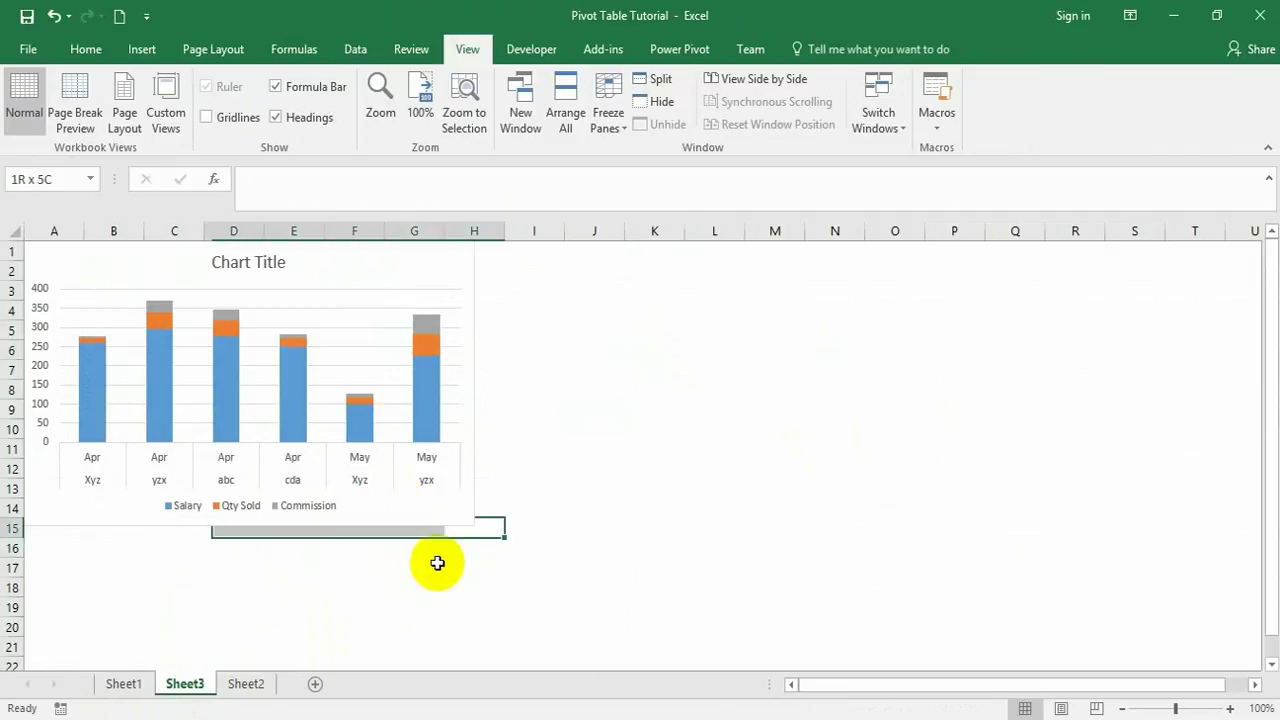
{"action": "key", "text": "ctrl+shift+Up"}
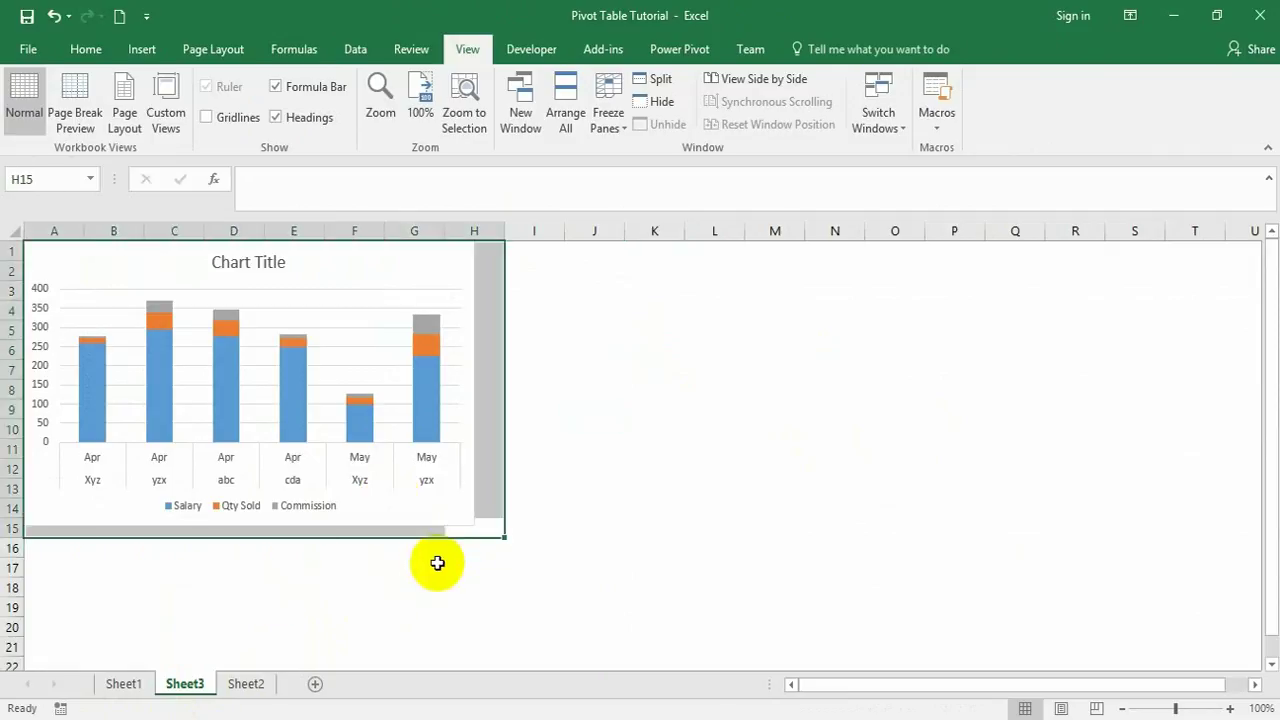
- Take a Camera snapshot of the range and place the picture beside Sheet1's data
{"action": "left_click", "coordinate": [85, 50]}
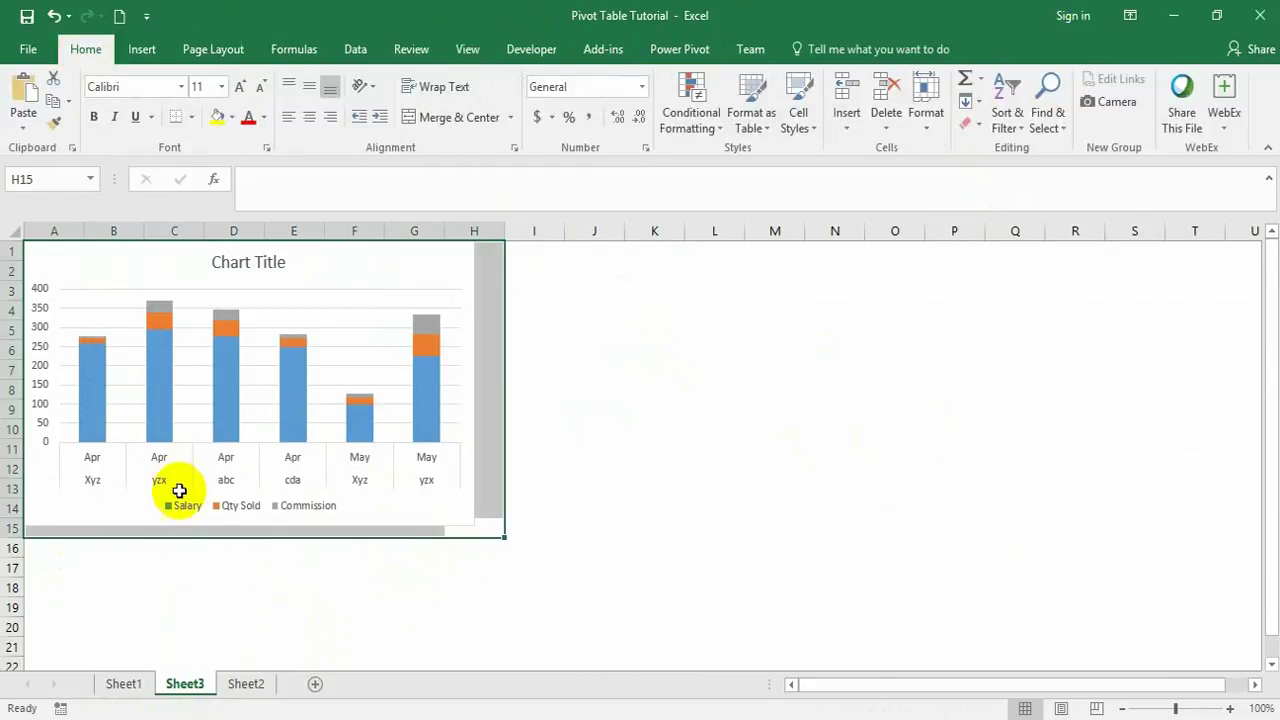
{"action": "left_click", "coordinate": [1100, 108]}
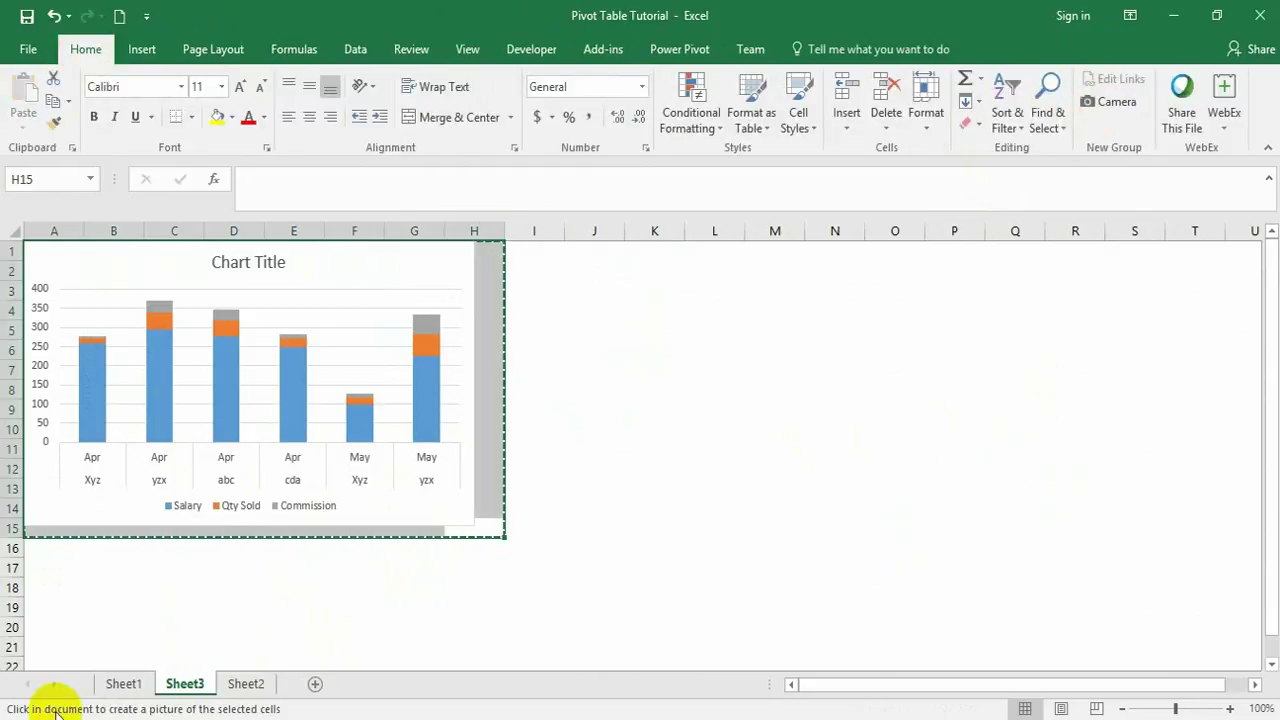
{"action": "left_click", "coordinate": [118, 684]}
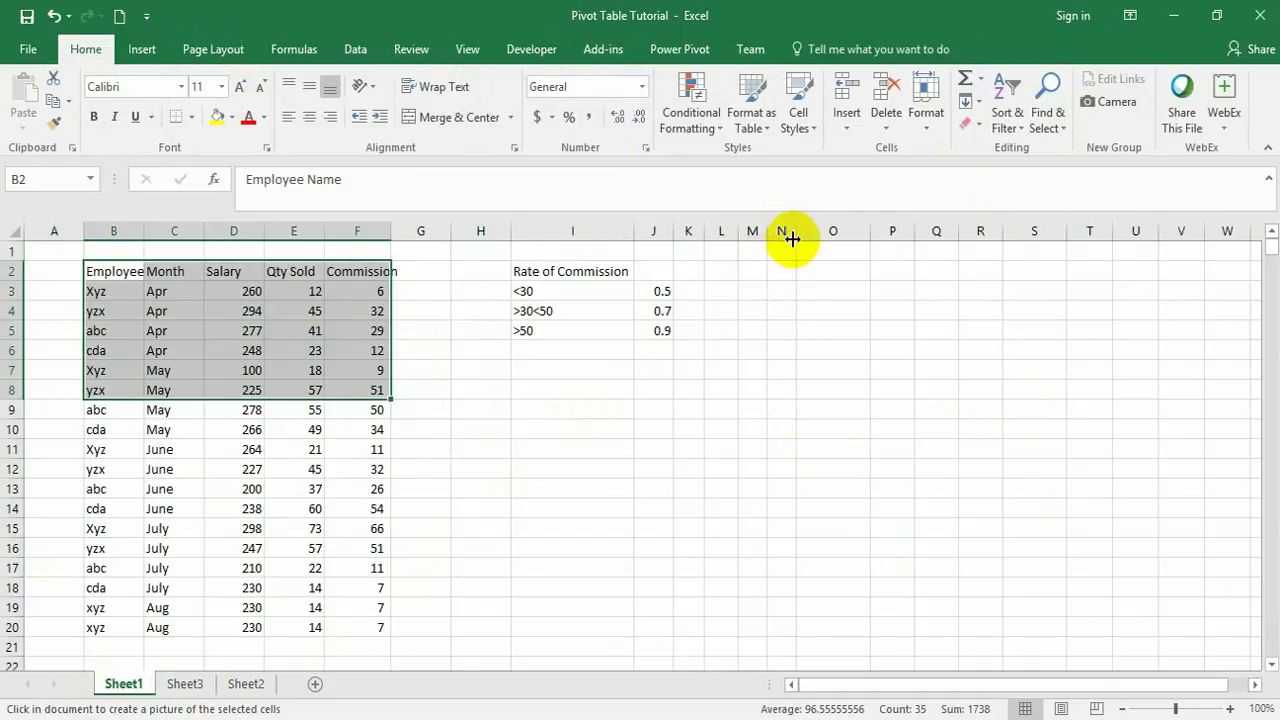
{"action": "left_click_drag", "start_coordinate": [792, 238], "coordinate": [1000, 363]}
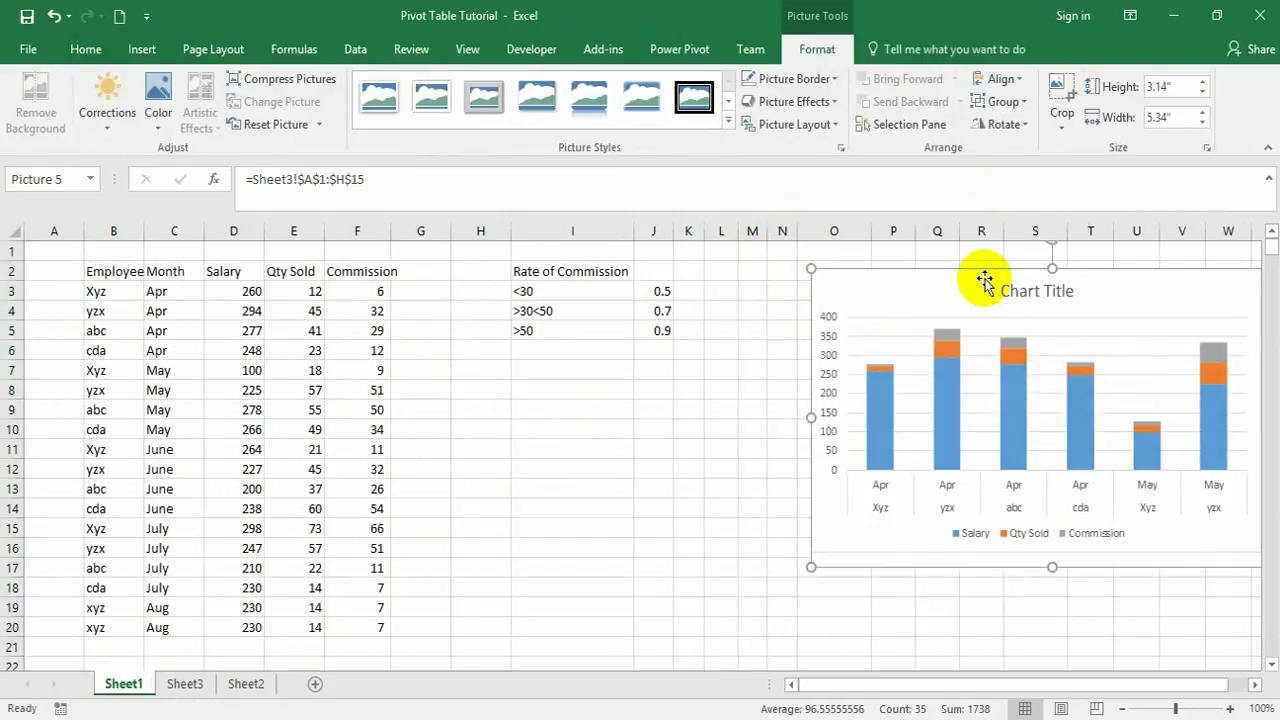
{"action": "left_click_drag", "start_coordinate": [985, 280], "coordinate": [870, 262]}
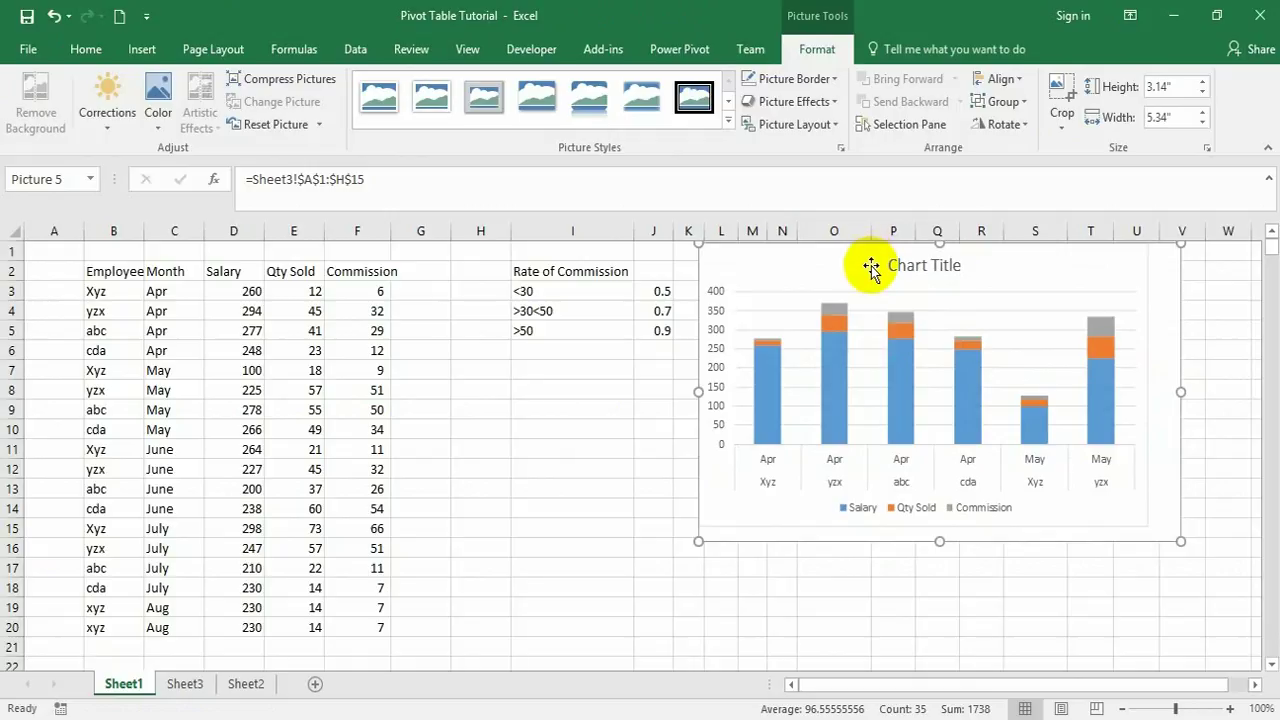
- Change D7 to 200, then compare the Sheet3 chart with the linked picture on Sheet1
{"action": "left_click", "coordinate": [284, 449]}
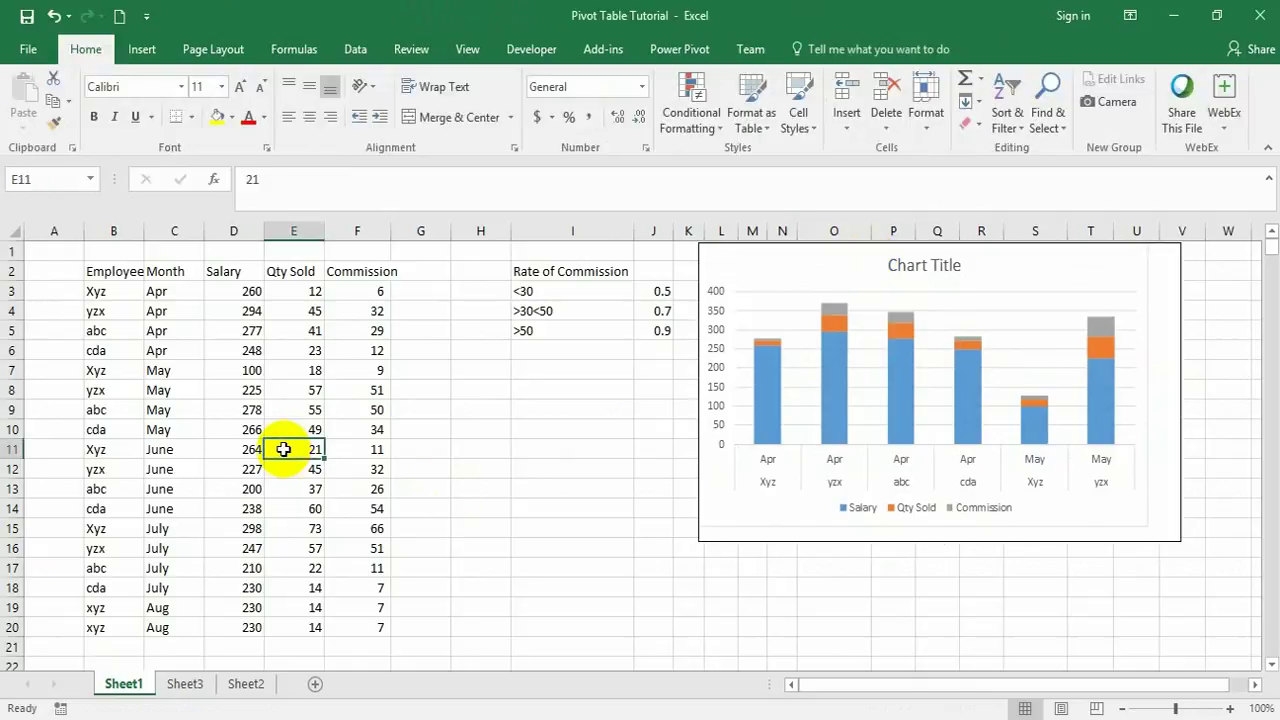
{"action": "key", "text": "Left"}
{"action": "key", "text": "Up"}
{"action": "key", "text": "Up"}
{"action": "key", "text": "Up"}
{"action": "key", "text": "Up"}
{"action": "type", "text": "2"}
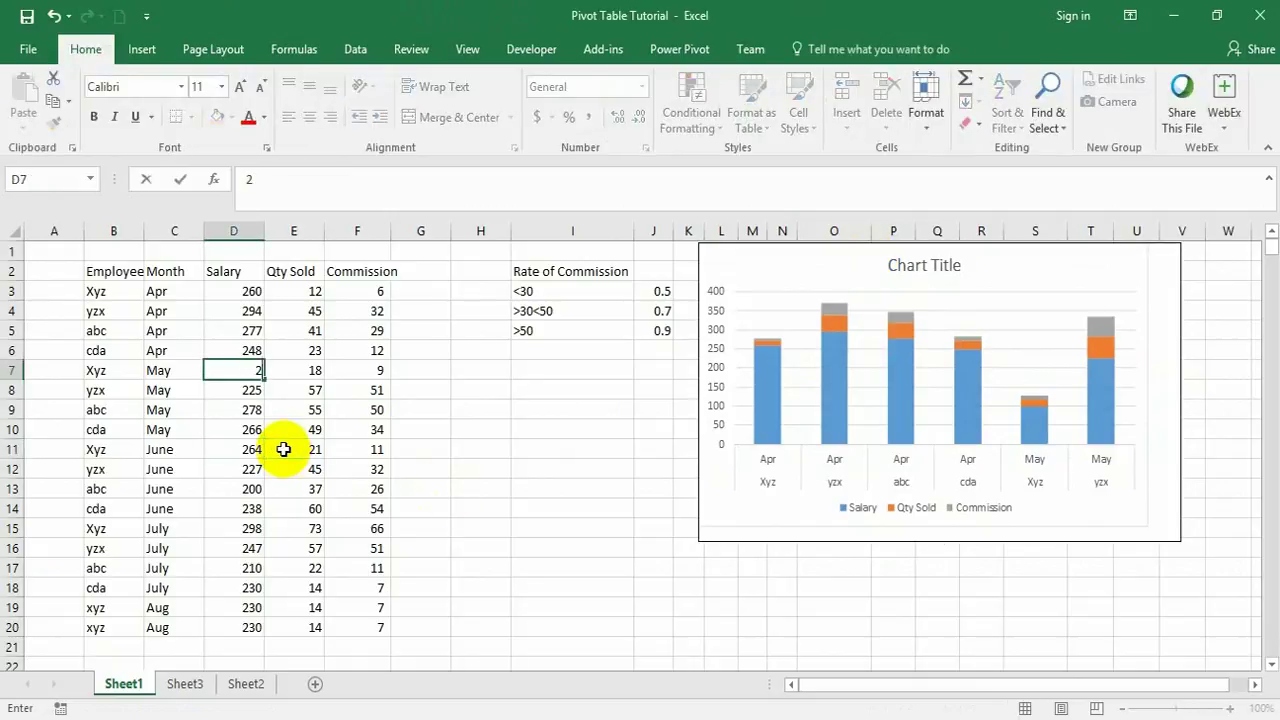
{"action": "key", "text": "Return"}
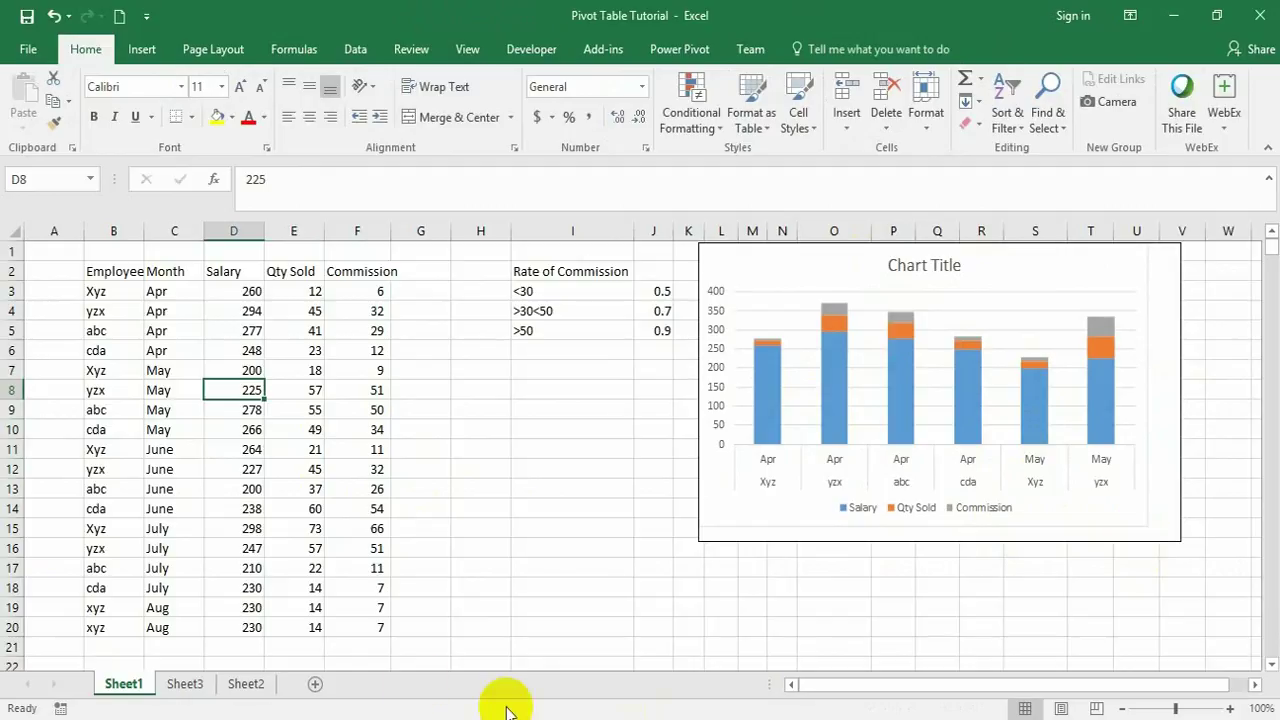
{"action": "left_click", "coordinate": [186, 685]}
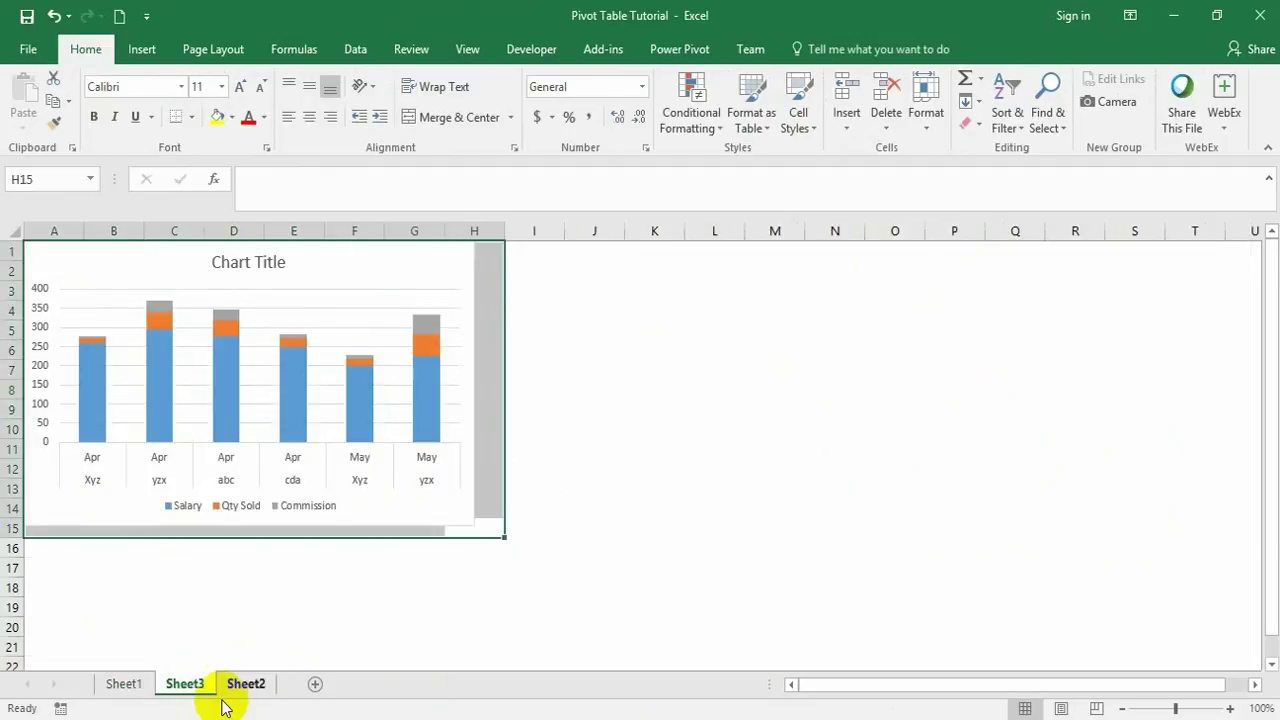
{"action": "left_click", "coordinate": [137, 690]}
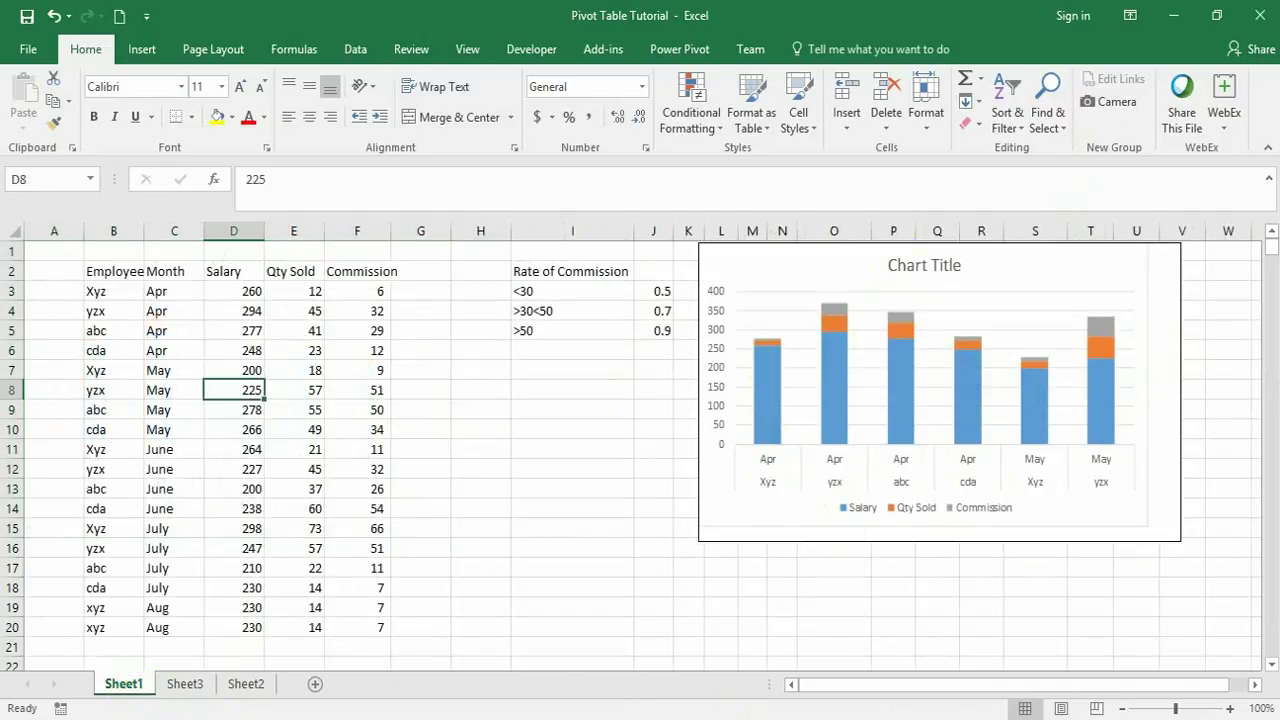
- Enlarge the linked chart picture proportionally by dragging its corner
{"action": "left_click", "coordinate": [790, 333]}
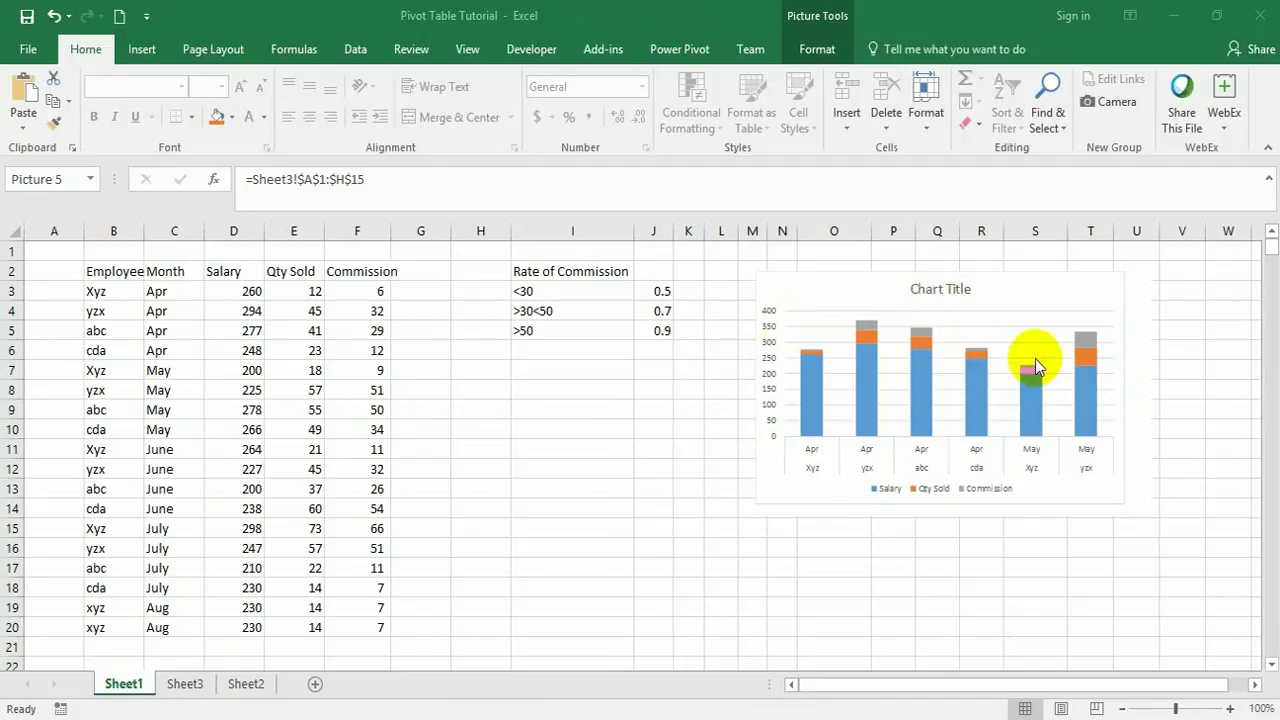
{"action": "left_click", "coordinate": [1072, 500]}
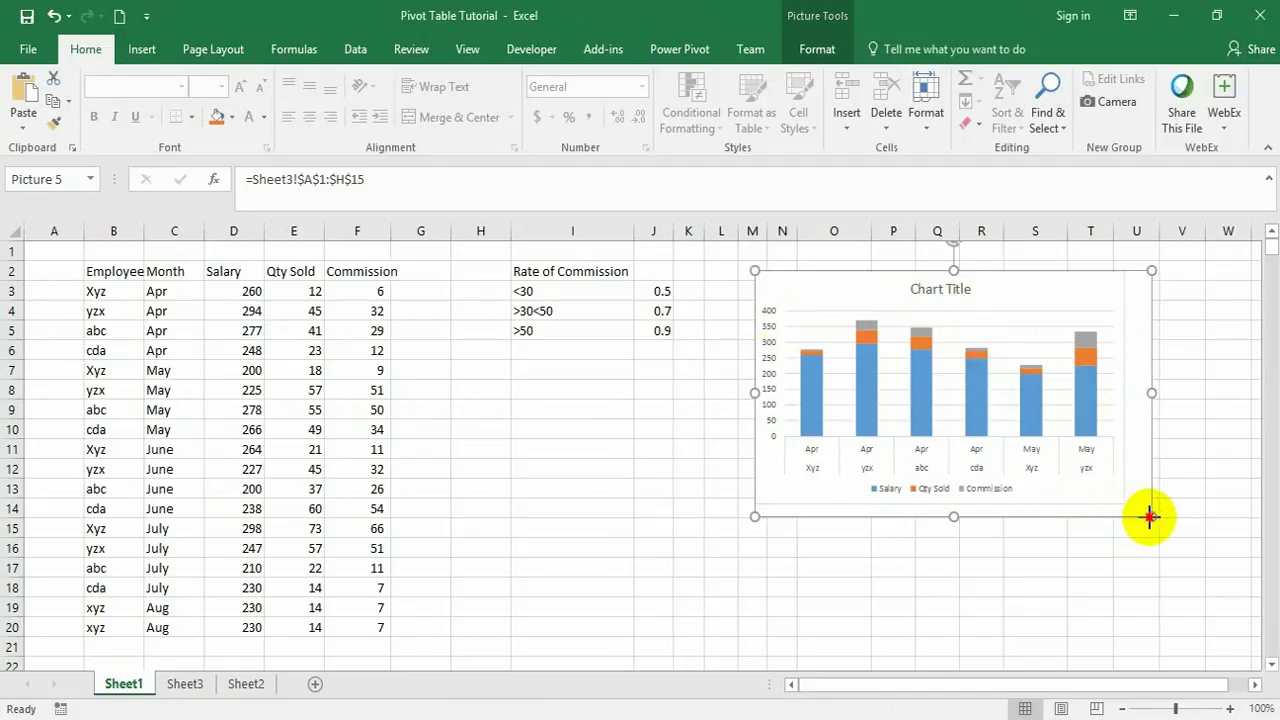
{"action": "mouse_move", "coordinate": [1146, 514]}
{"action": "left_mouse_down"}
{"action": "mouse_move", "coordinate": [1169, 551]}
{"action": "mouse_move", "coordinate": [1088, 477]}
{"action": "mouse_move", "coordinate": [1155, 518]}
{"action": "left_mouse_up"}
- Apply a 3-D rotation preset from Picture Effects to the chart picture
{"action": "left_click", "coordinate": [808, 50]}
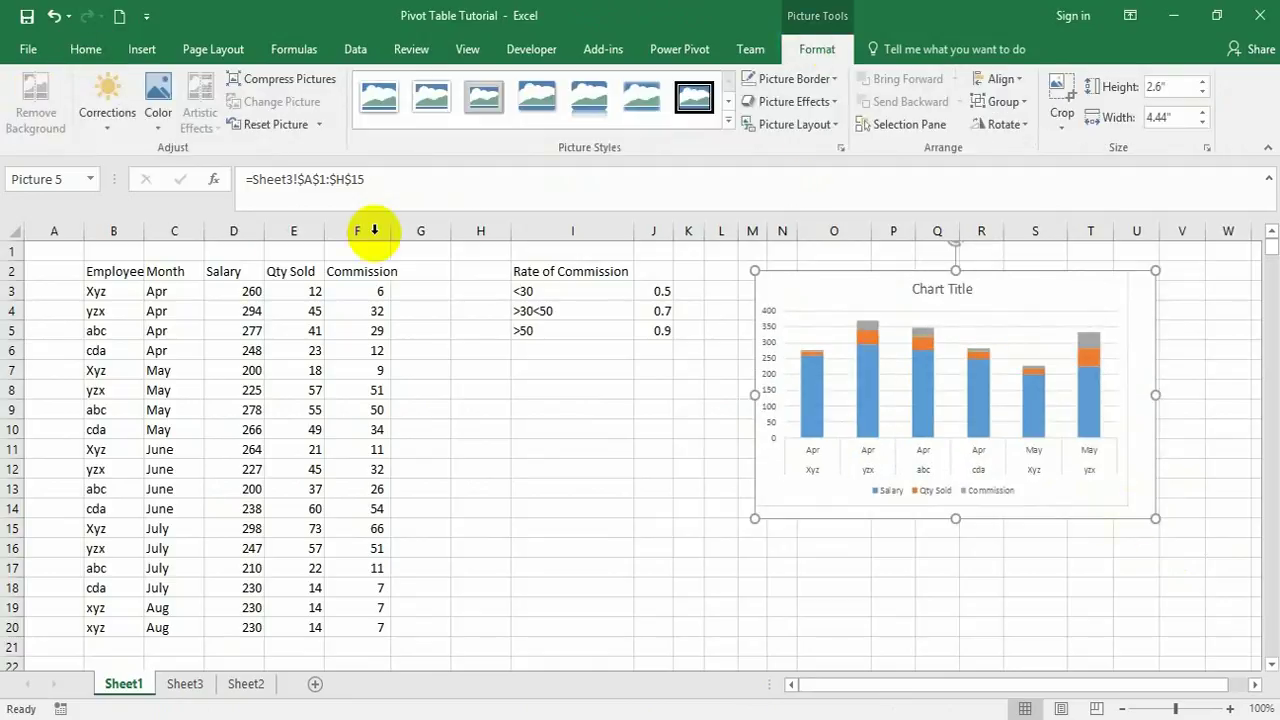
{"action": "left_click", "coordinate": [785, 101]}
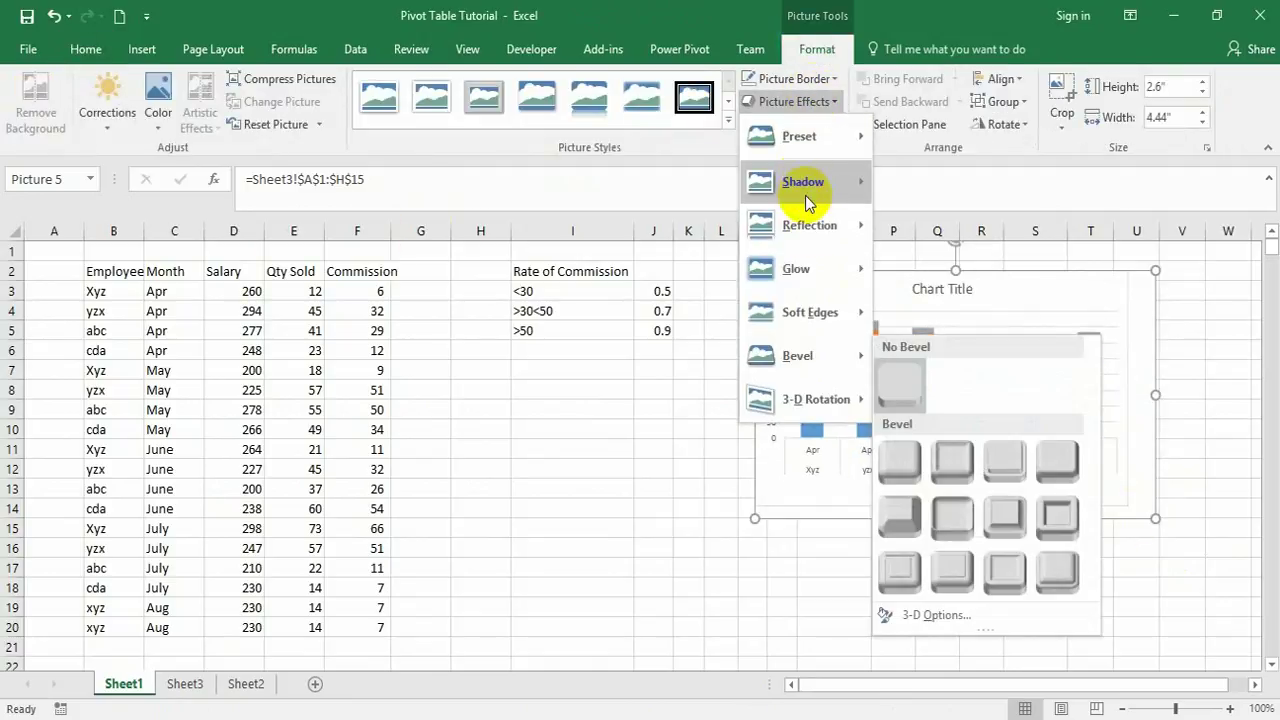
{"action": "mouse_move", "coordinate": [812, 140]}
{"action": "left_click", "coordinate": [903, 357]}
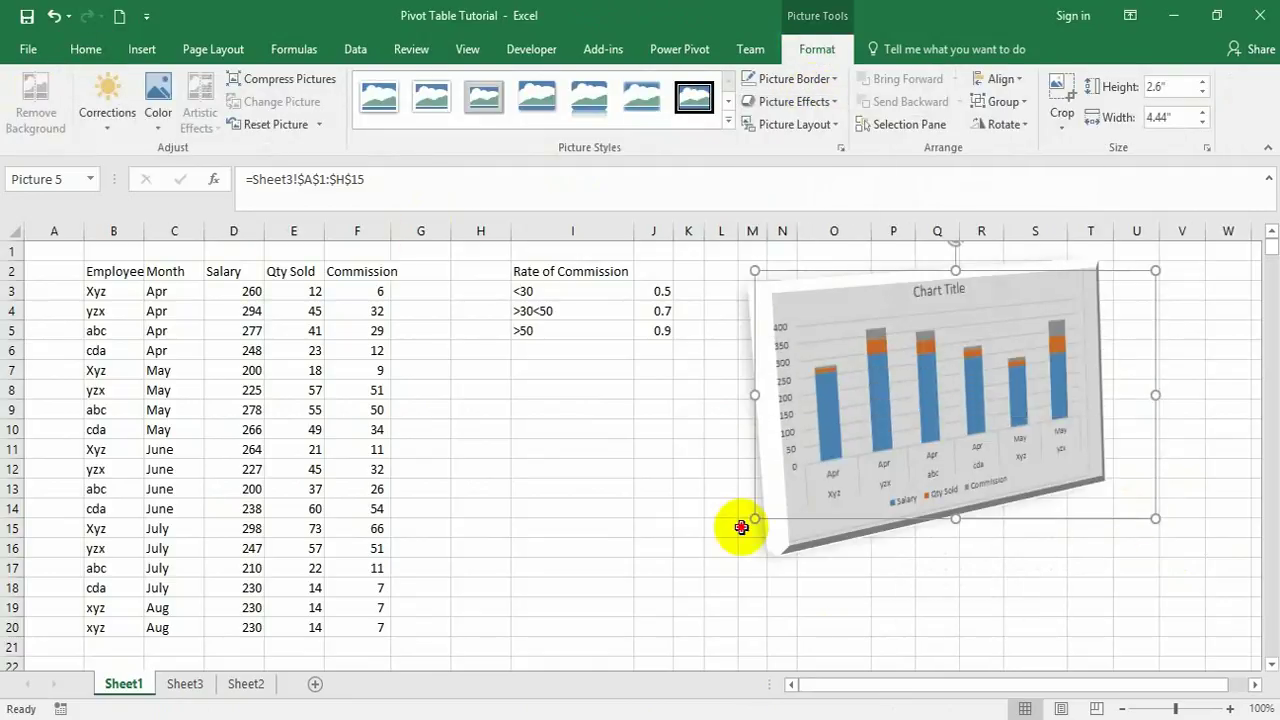
{"action": "left_click", "coordinate": [980, 624]}
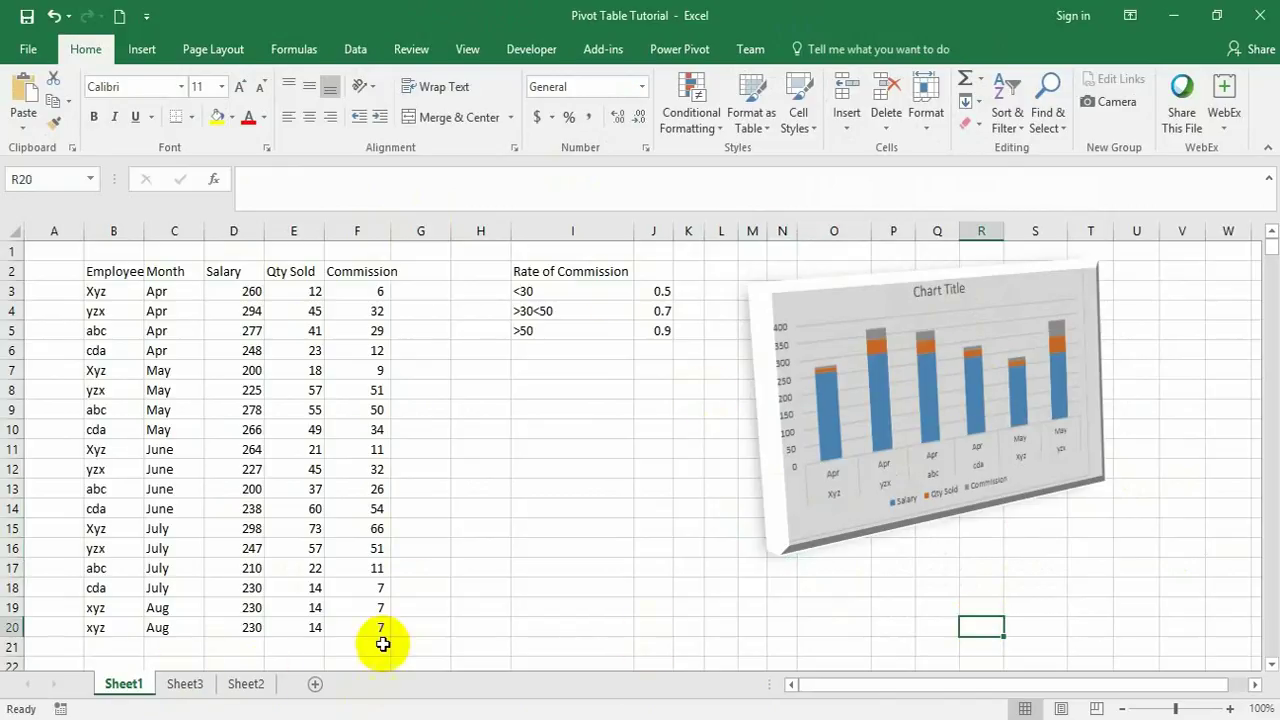
{"action": "left_click", "coordinate": [240, 393]}
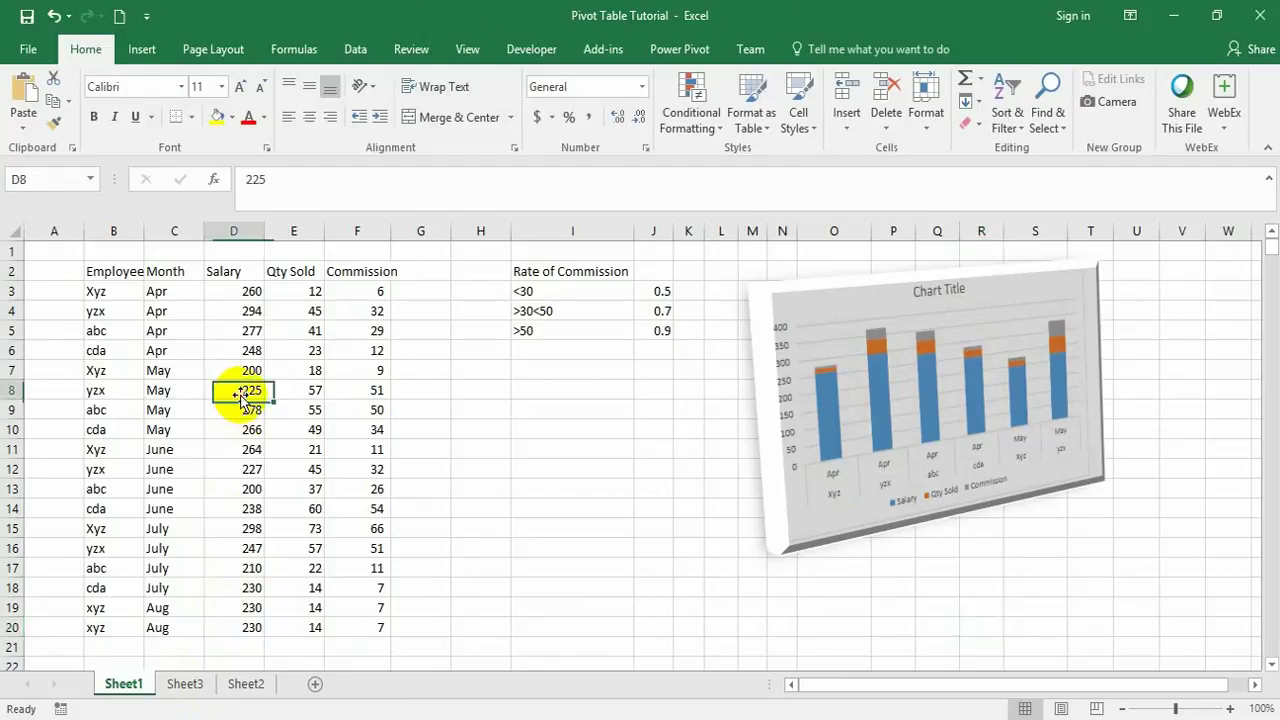
{"action": "type", "text": "0"}
{"action": "key", "text": "Return"}
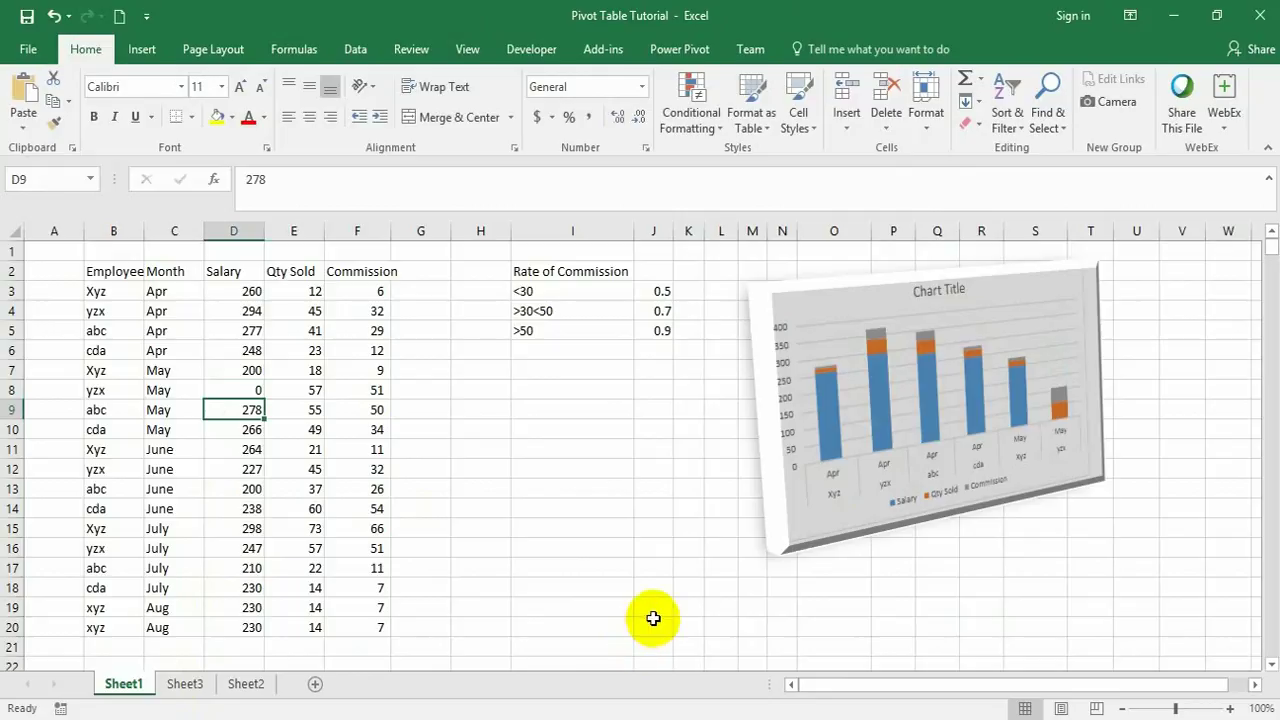
{"action": "key", "text": "ctrl+z"}
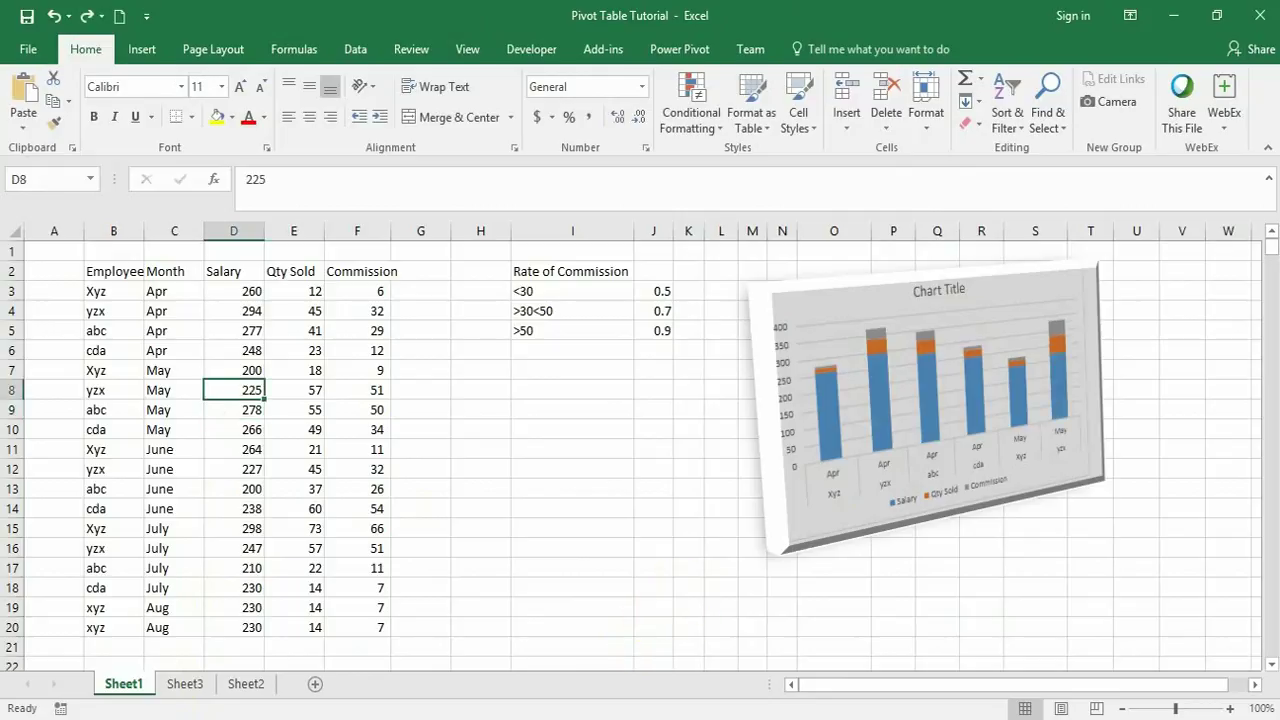